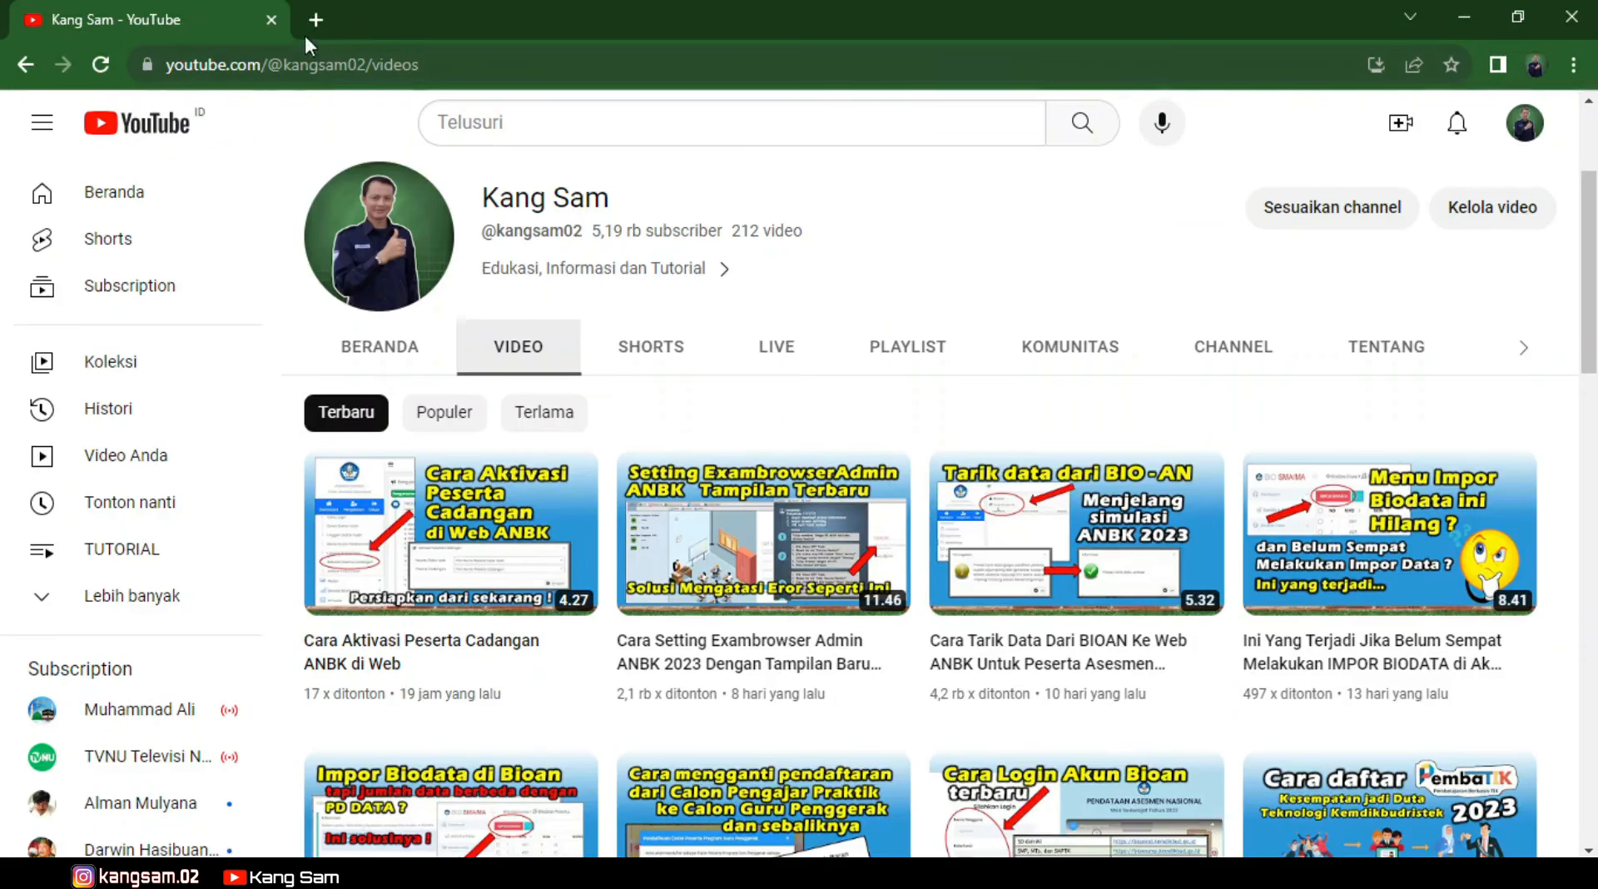
Log in to the ANBK web portal in a new tab using the captcha security code.
left_click(311, 17)
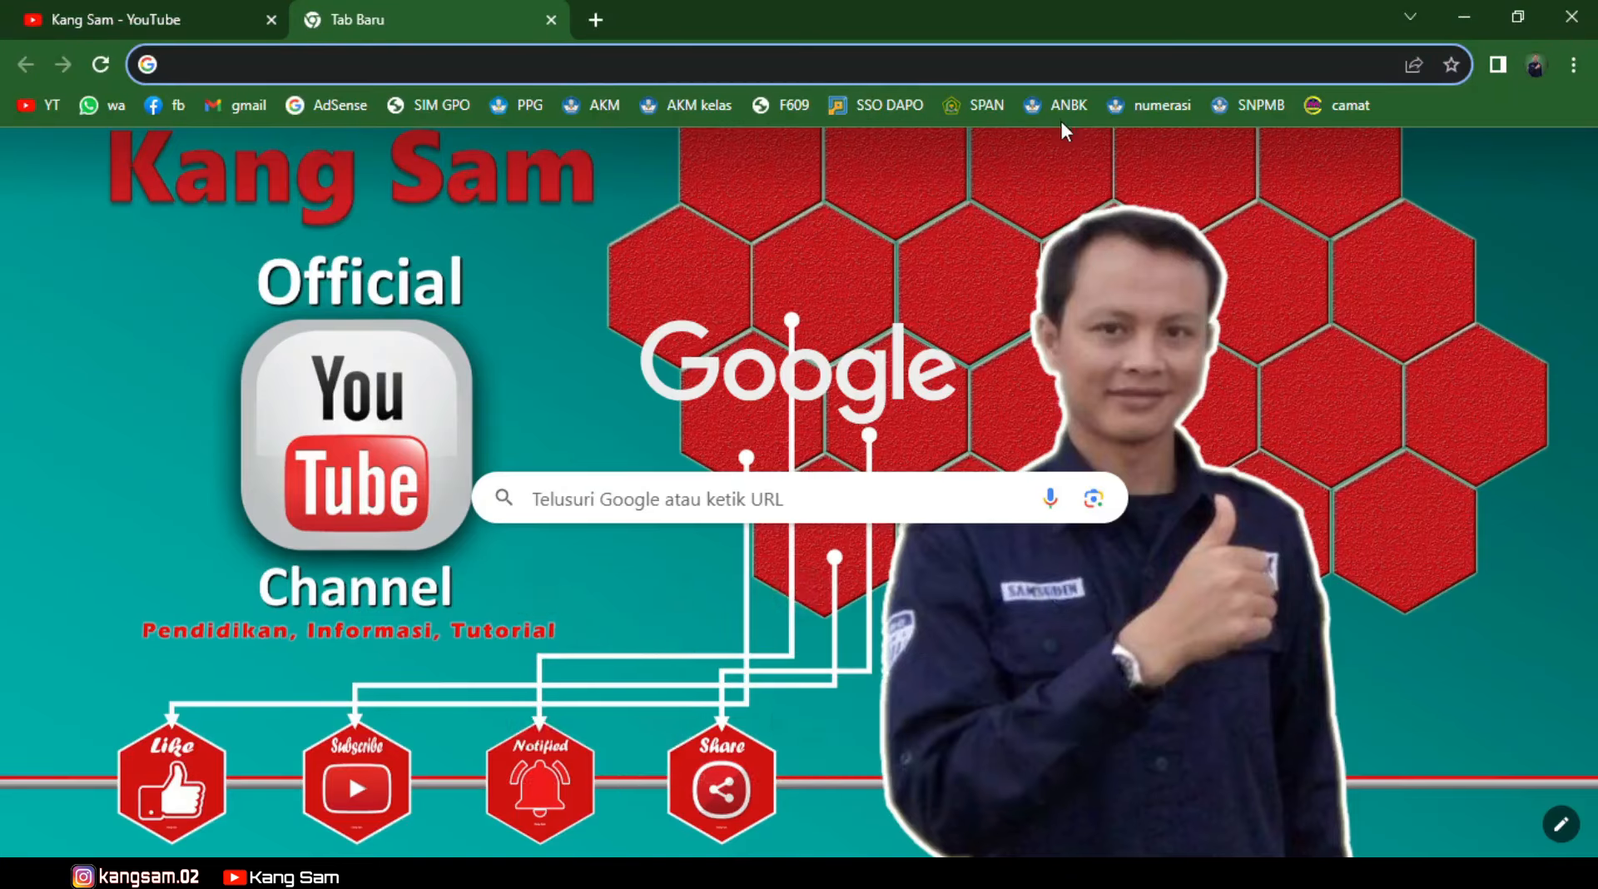
left_click(1061, 107)
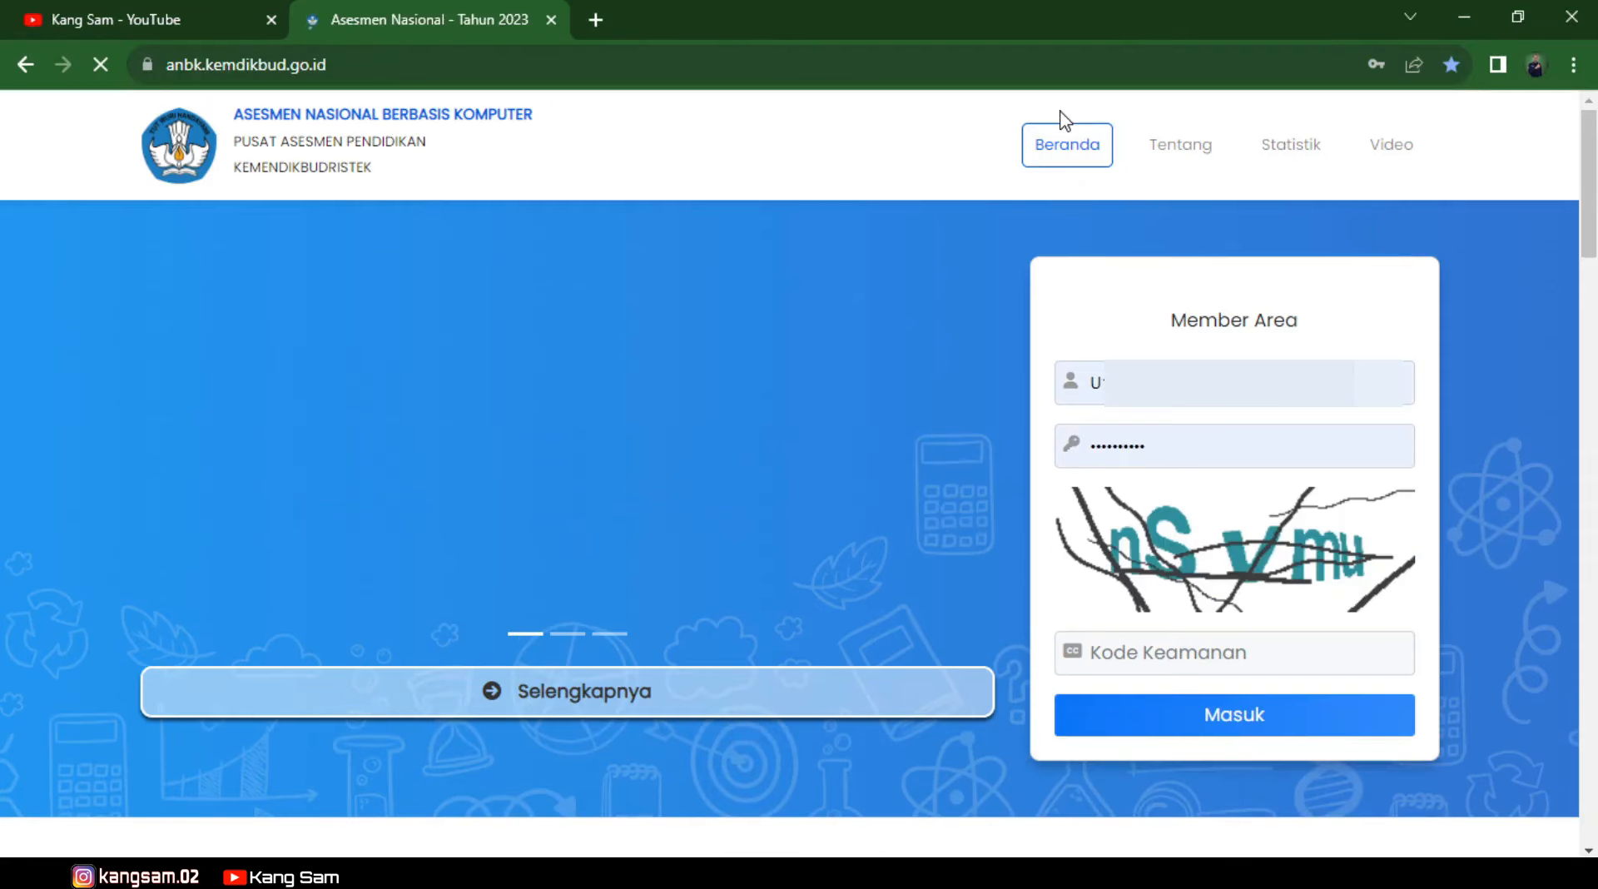
left_click(1169, 653)
type("nS")
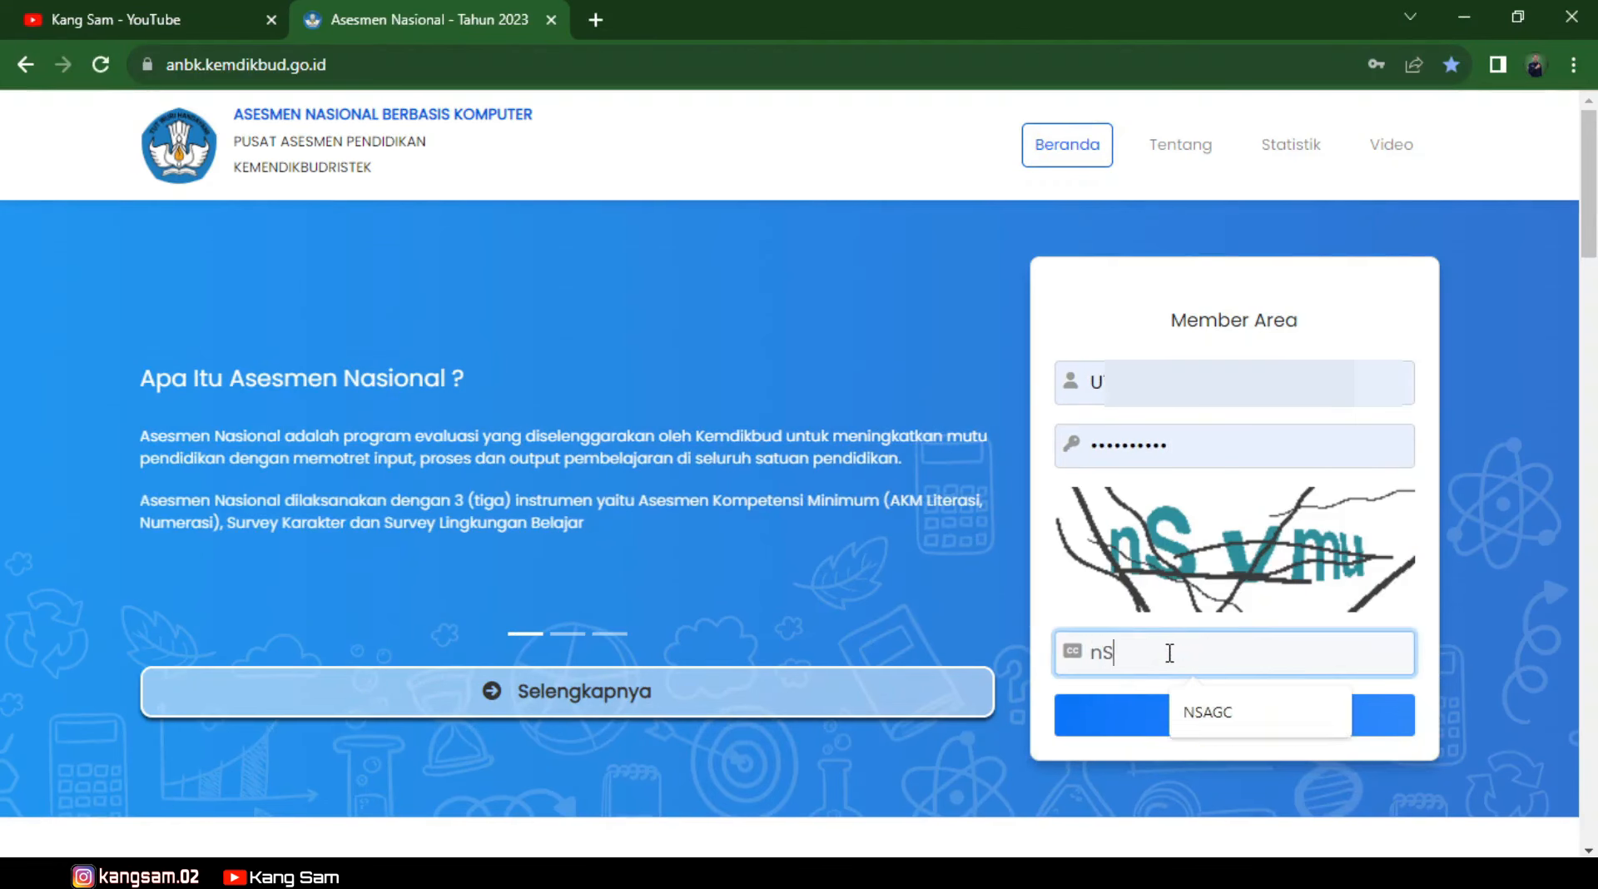
type("Vmu")
left_click(1177, 726)
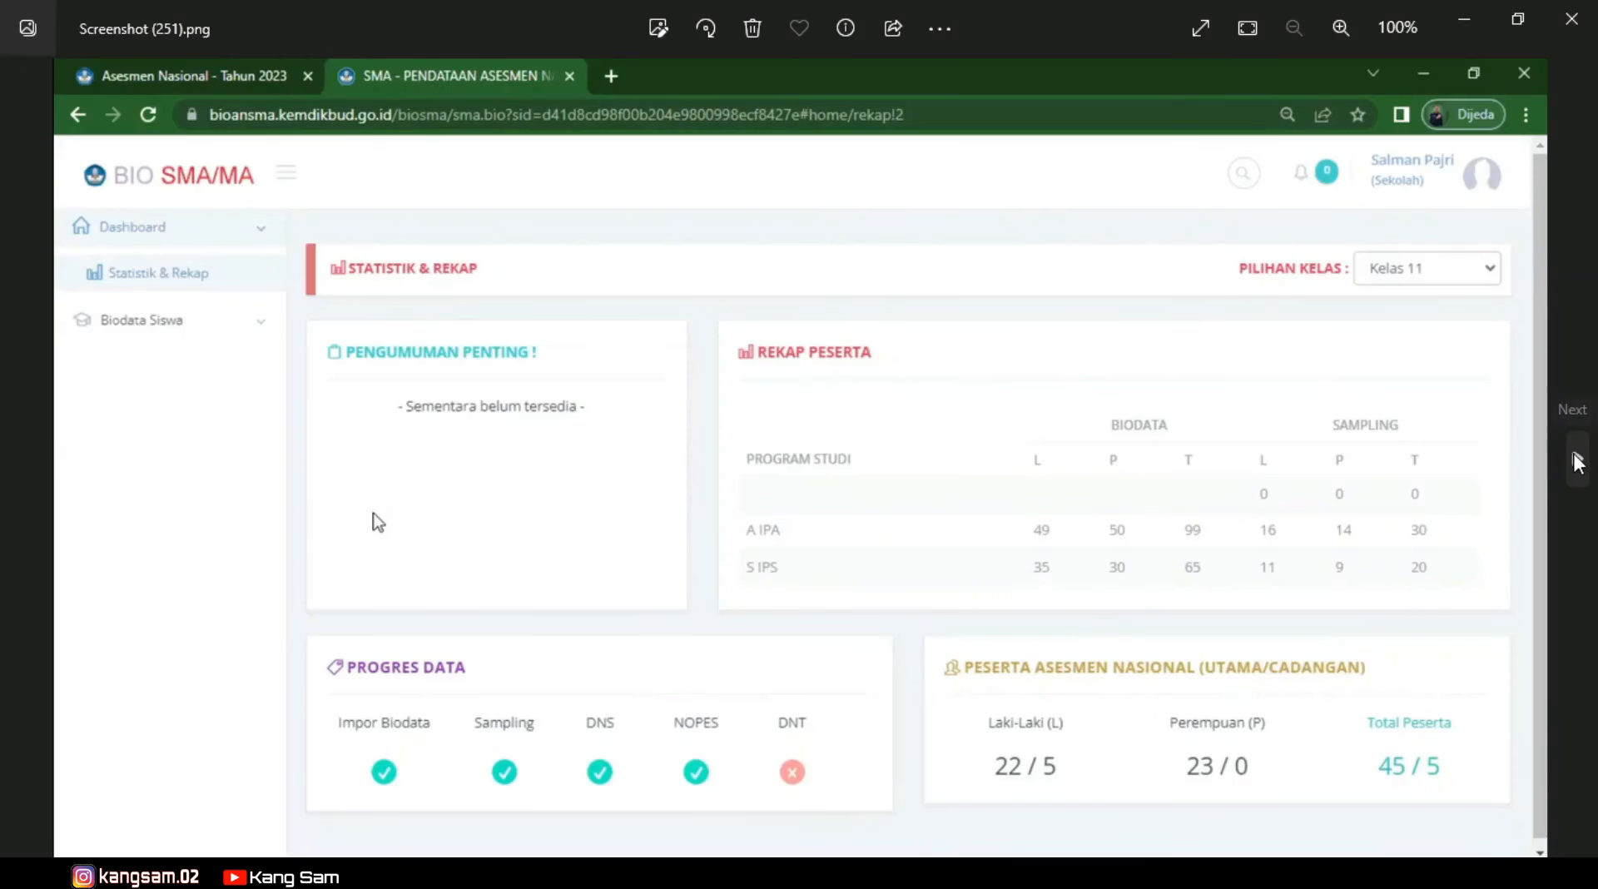
Advance Photos to Screenshot (252).png, showing the Kelas 11 Biodata Peserta table.
left_click(1578, 466)
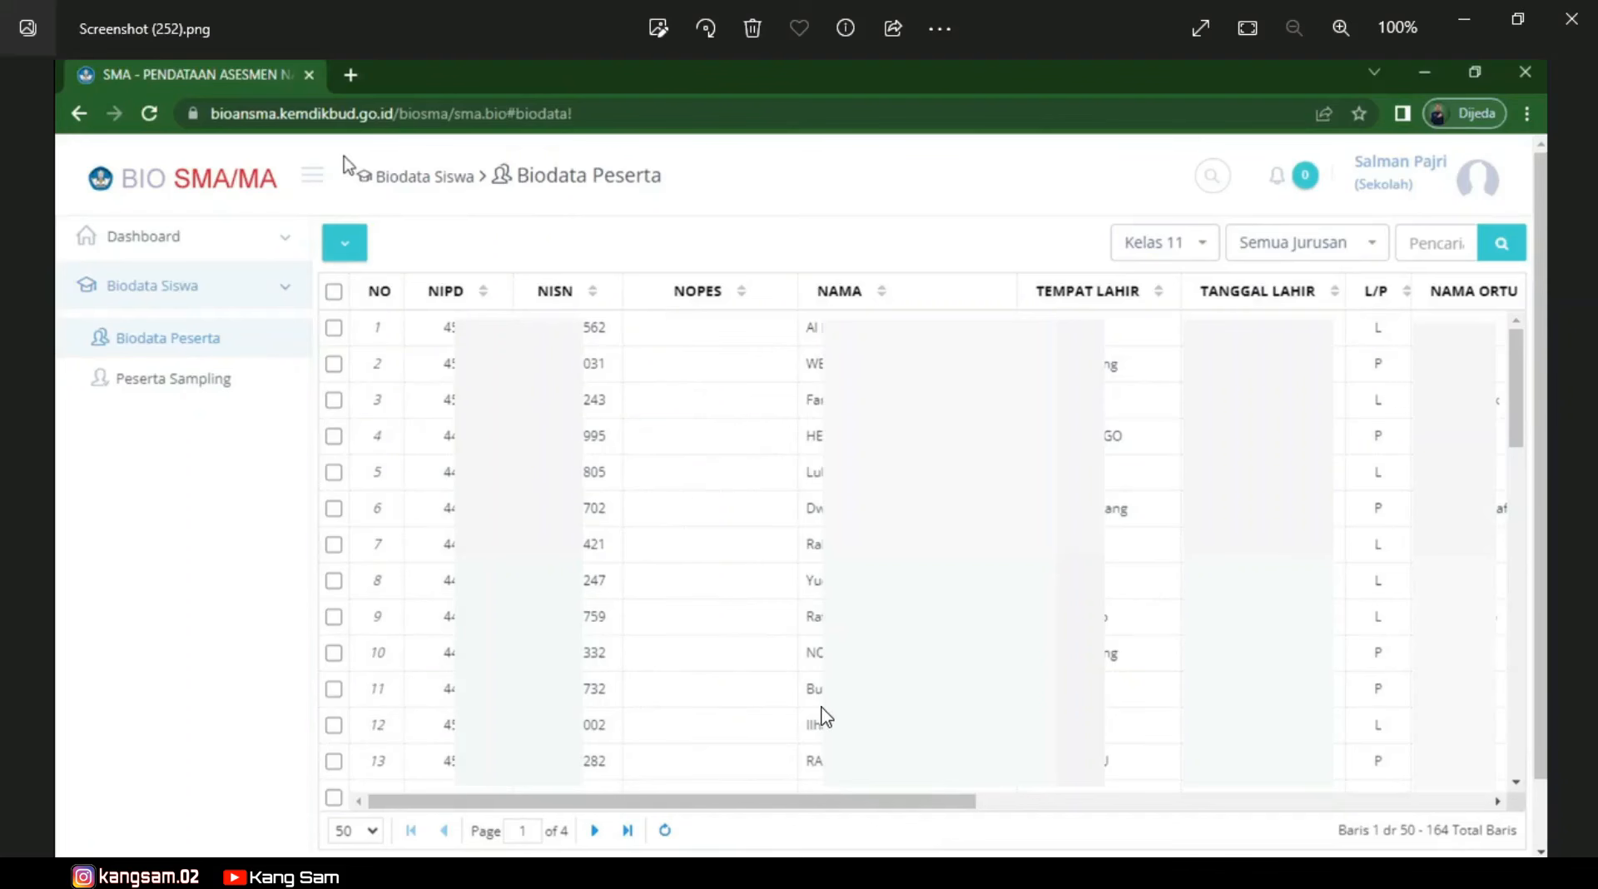
Switch to helpdesk jmb 1.JPG, the chat about NOPES missing from BIO-AN.
key("Right")
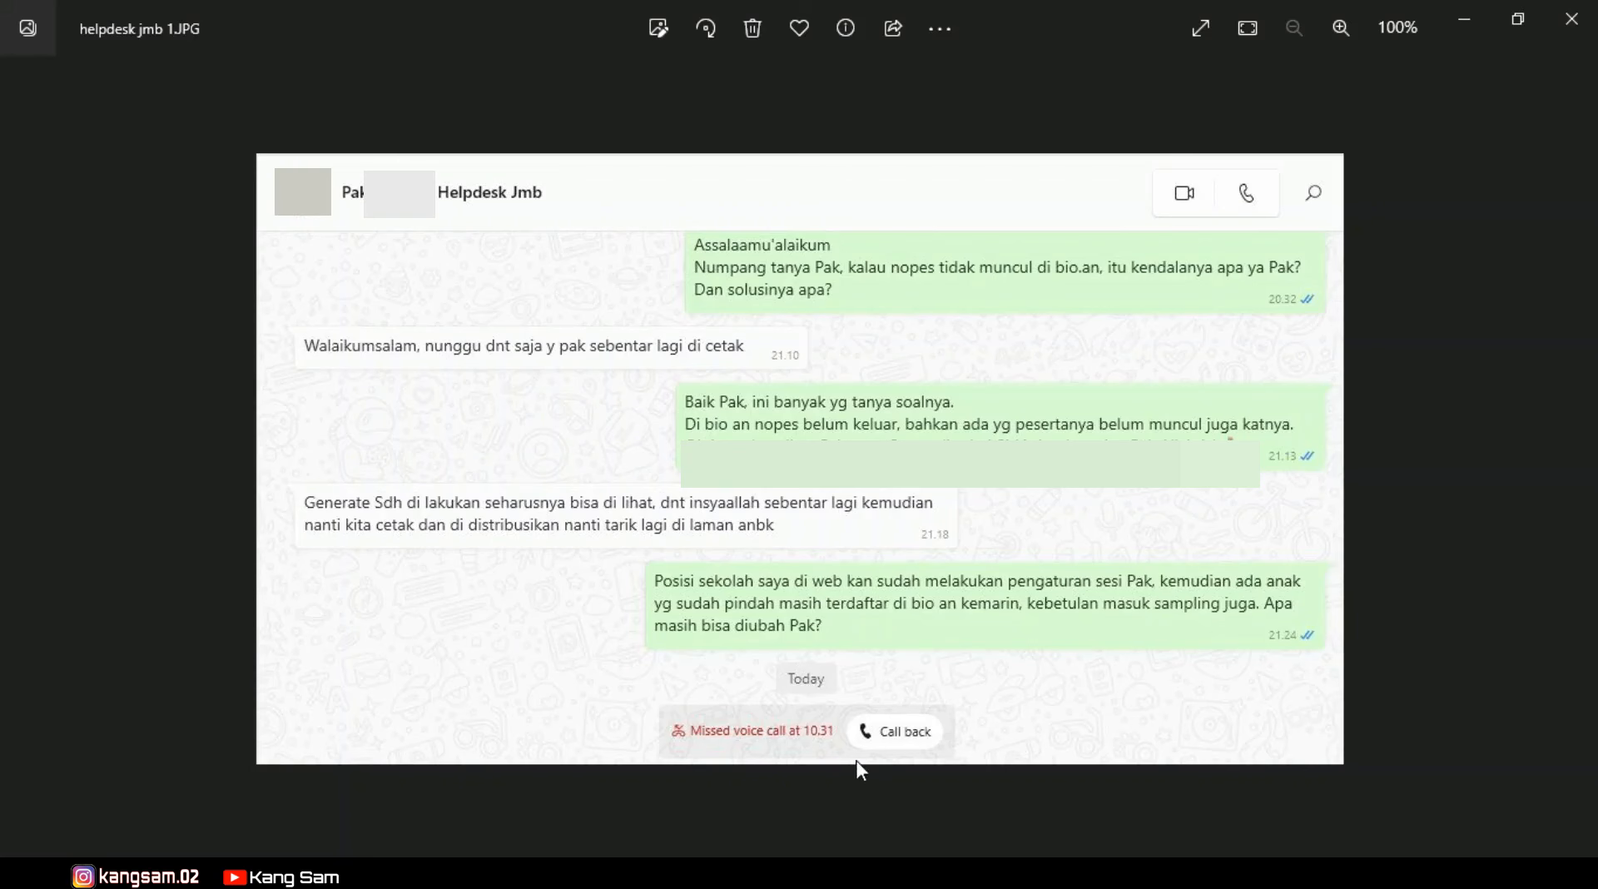
Bring the Screenshot (252).png window forward from the Photos taskbar previews.
left_click(855, 872)
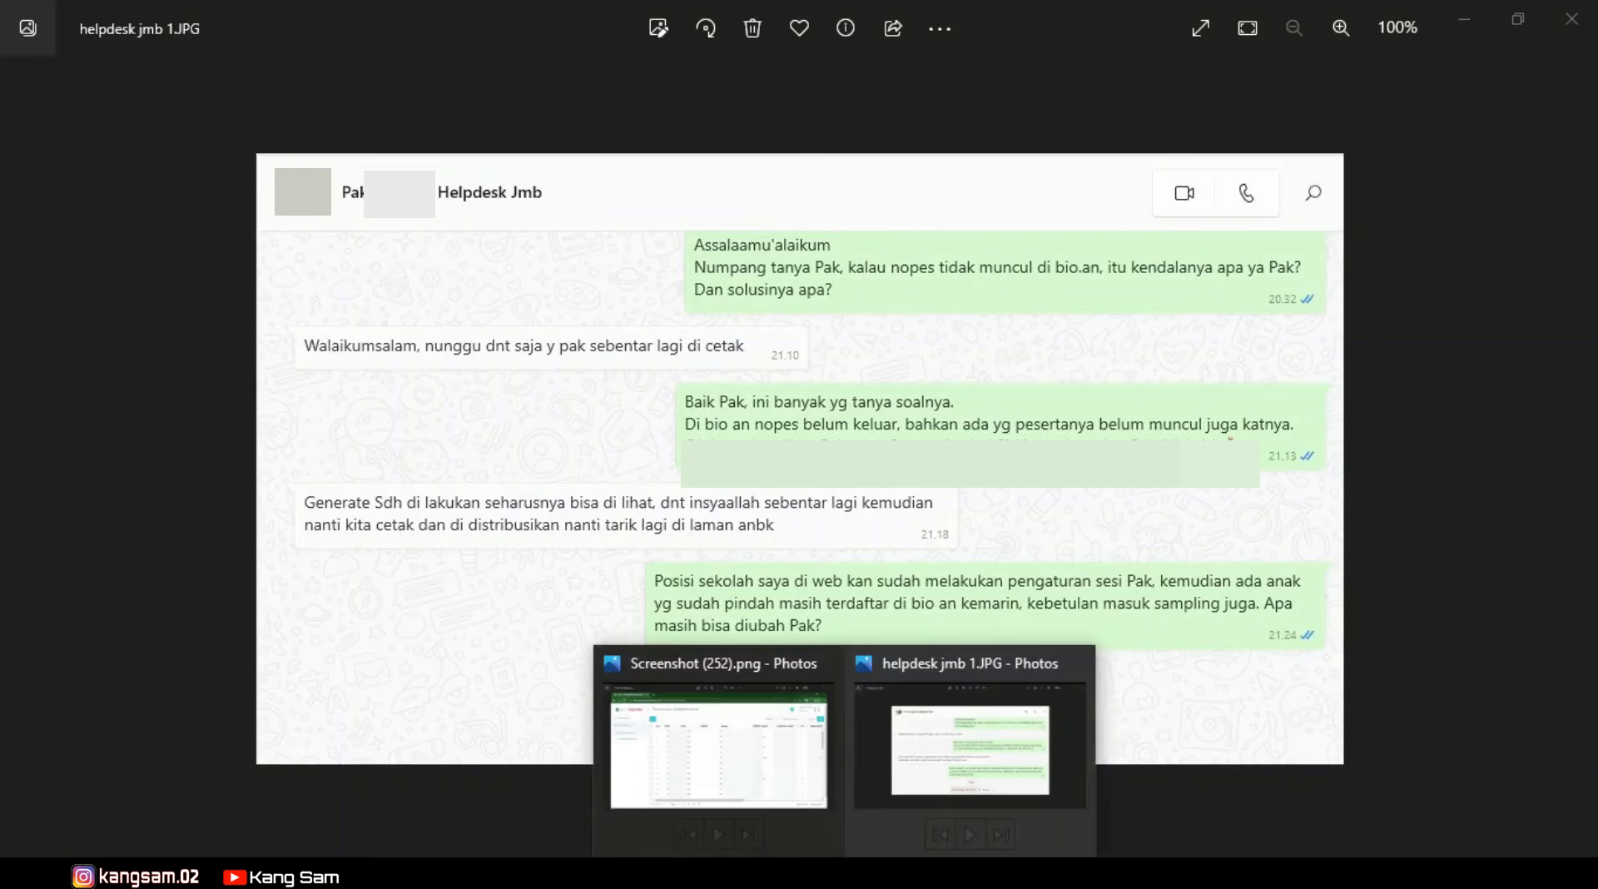
left_click(745, 782)
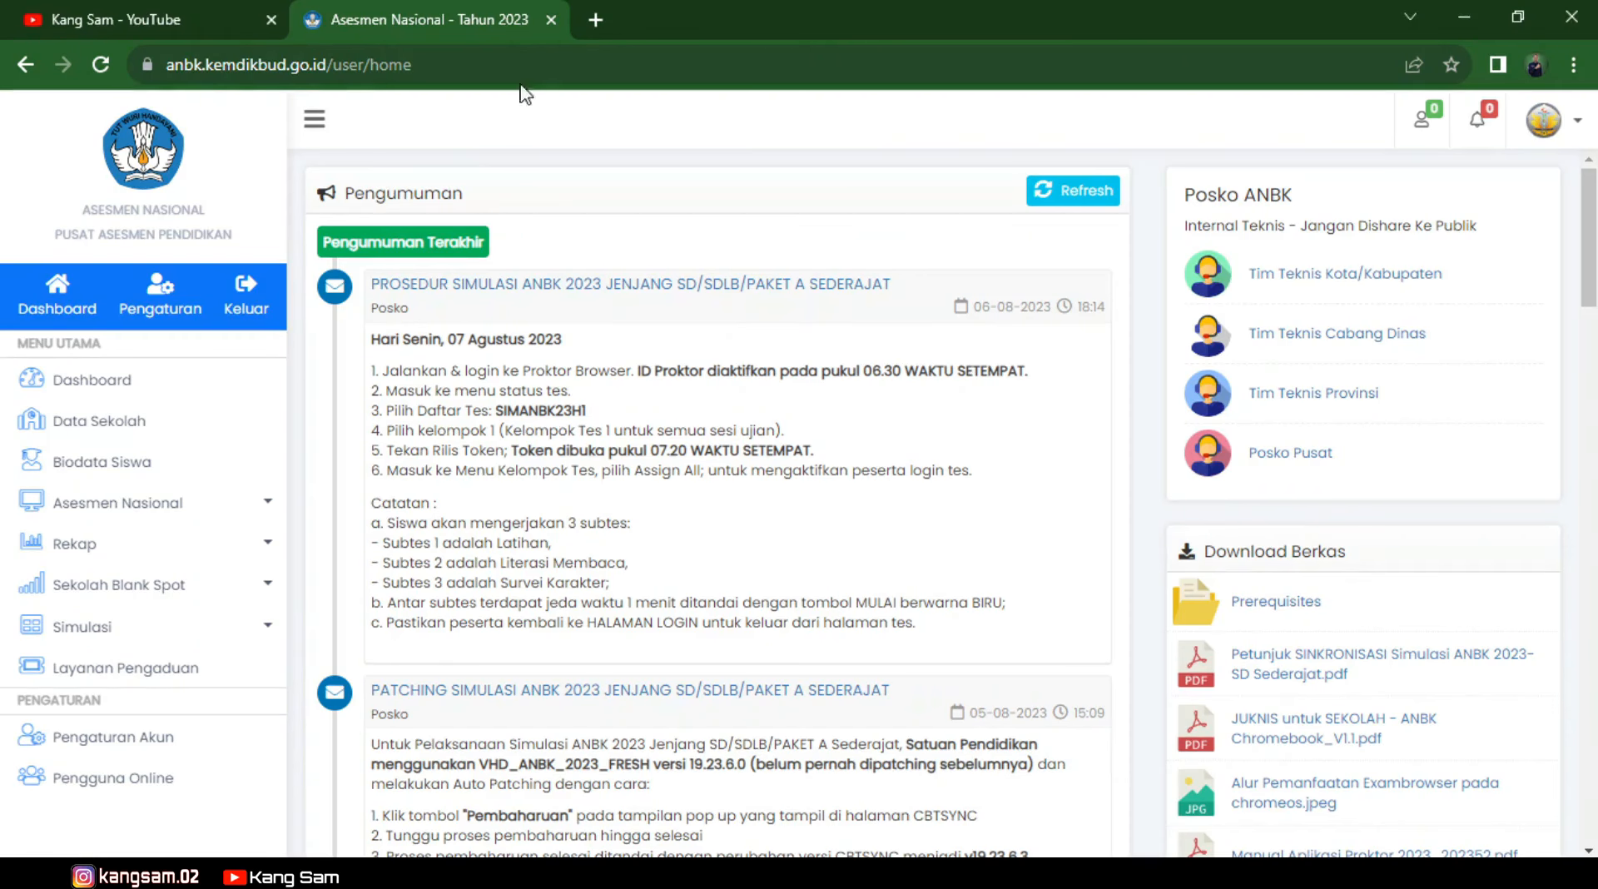
Sign in to BIO-AN in a new tab and expand Biodata Siswa from the Kelas 11 dashboard.
left_click(596, 11)
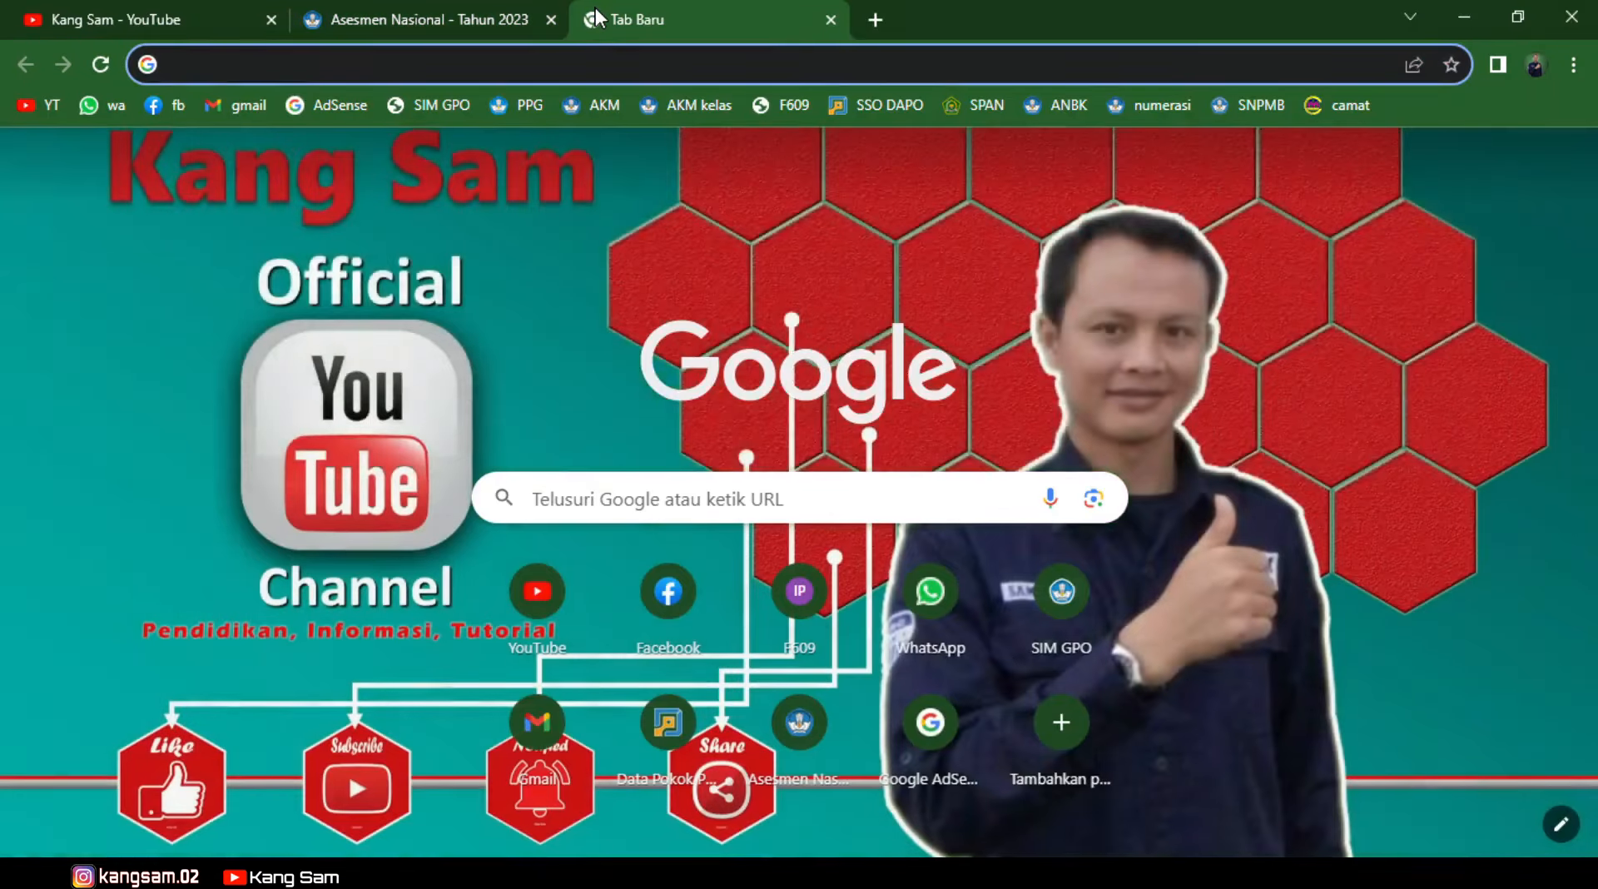
type("bioansma.kemdikbud.go.id")
key("Return")
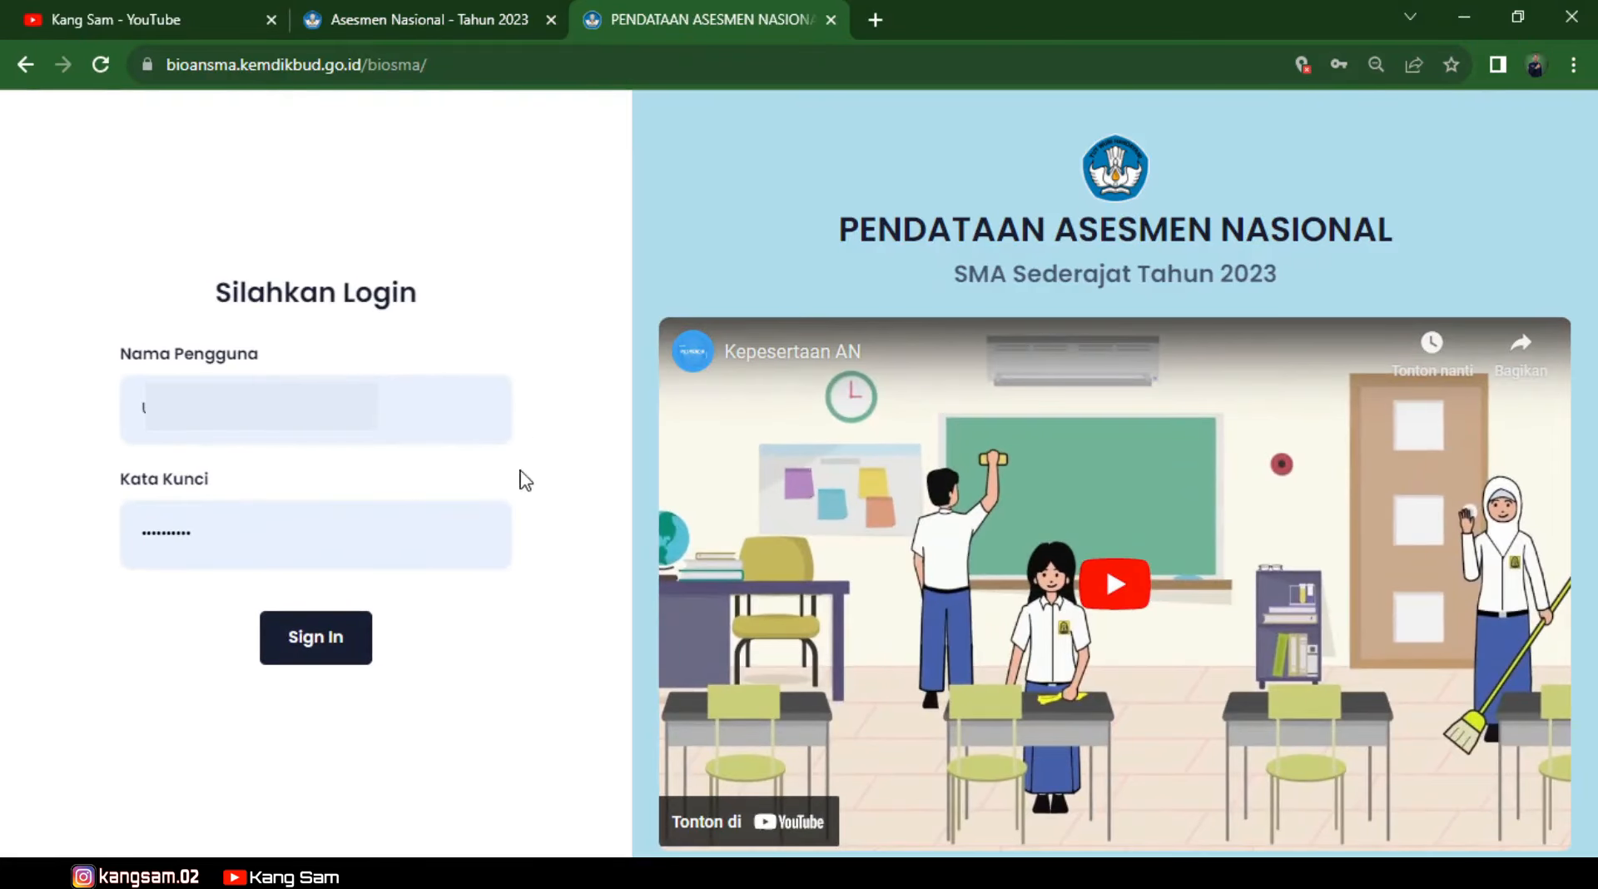
left_click(361, 641)
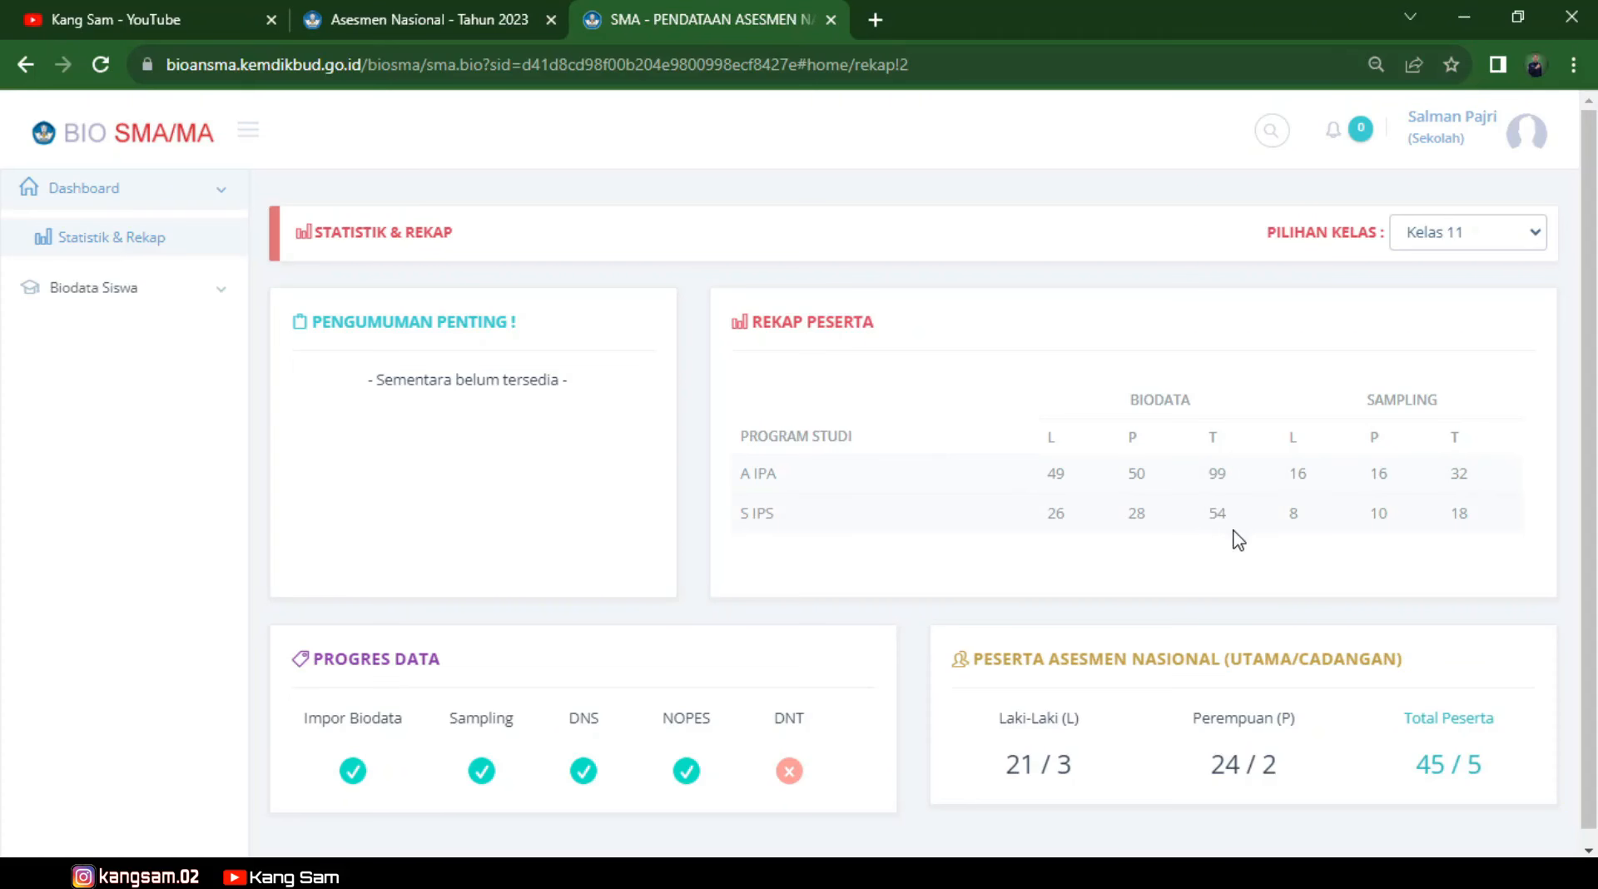
left_click(200, 301)
Open the Biodata Peserta table listing 153 Kelas 11 participant rows.
left_click(127, 288)
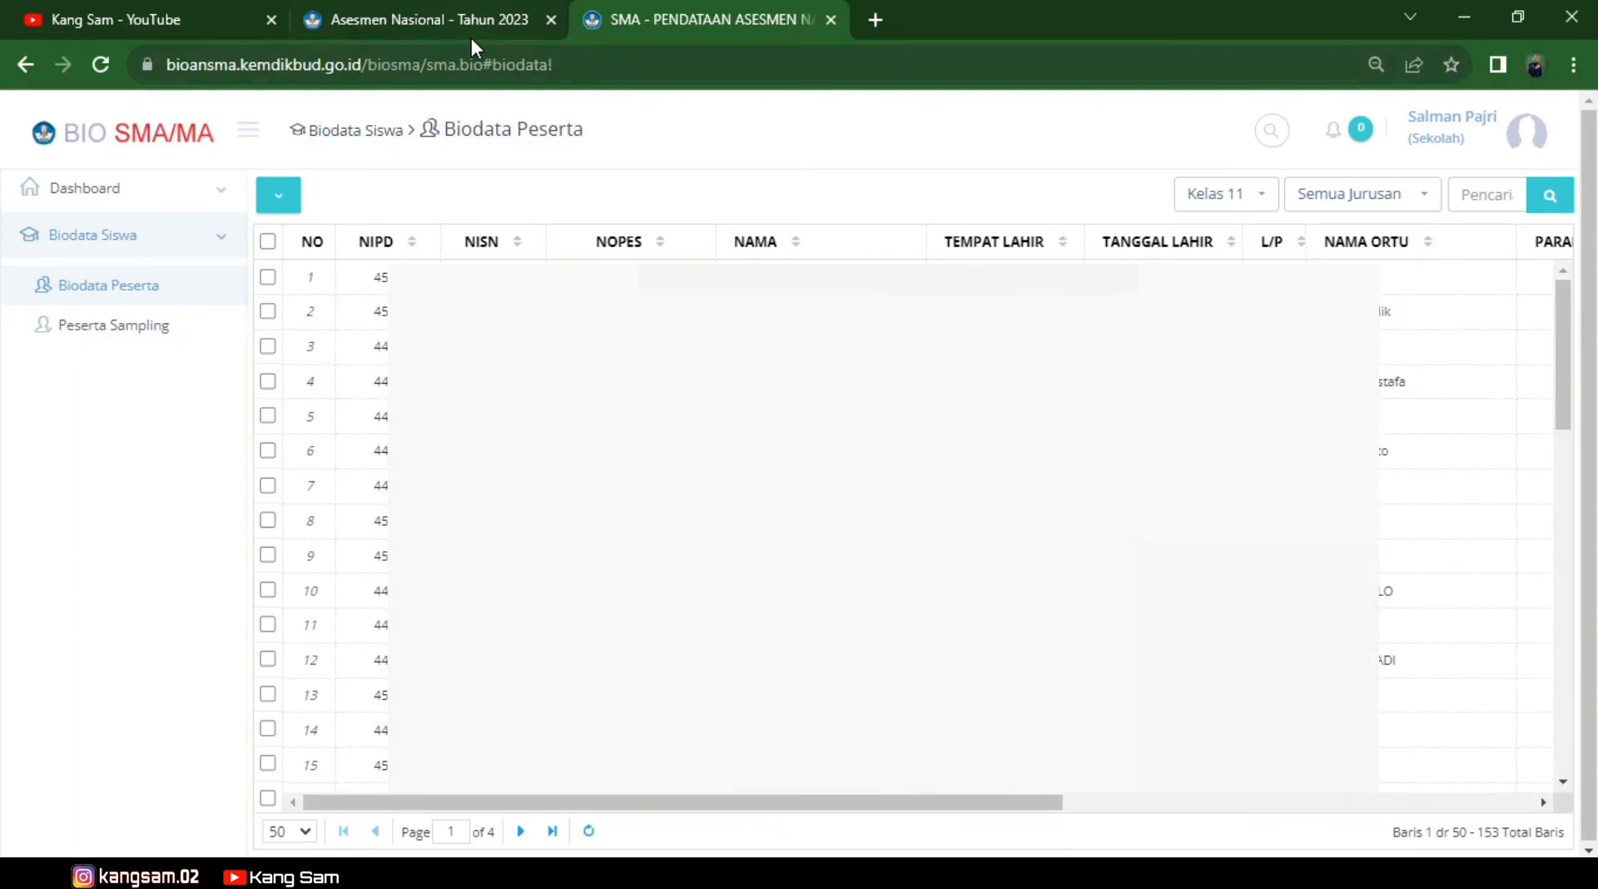
Return to the ANBK tab and open Asesmen Nasional > Pengaturan Sesi session data.
left_click(434, 8)
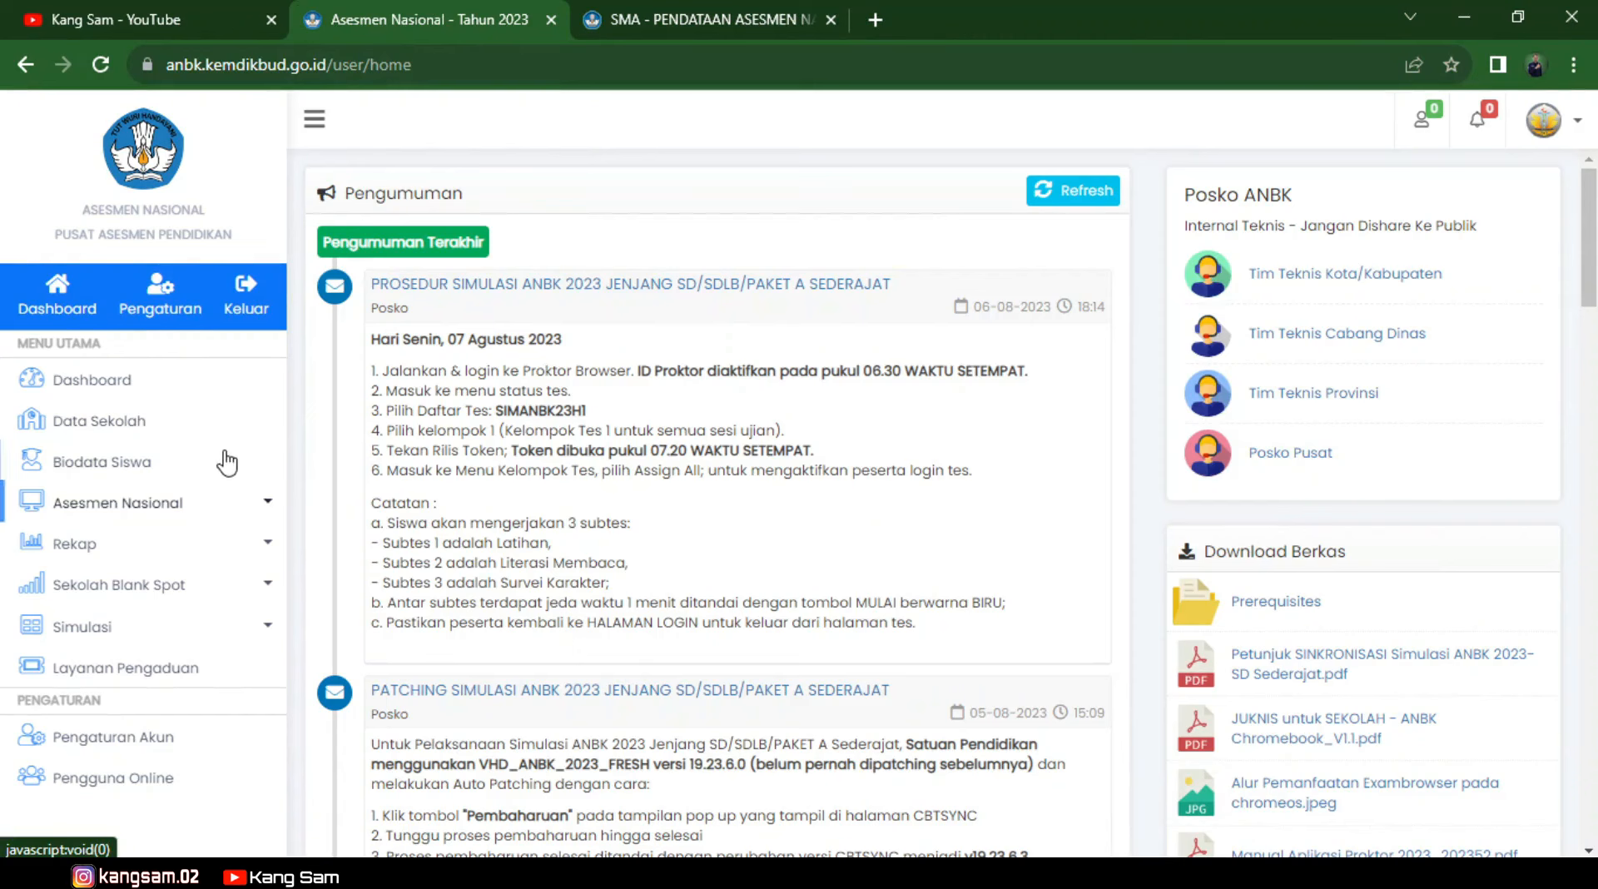
left_click(263, 502)
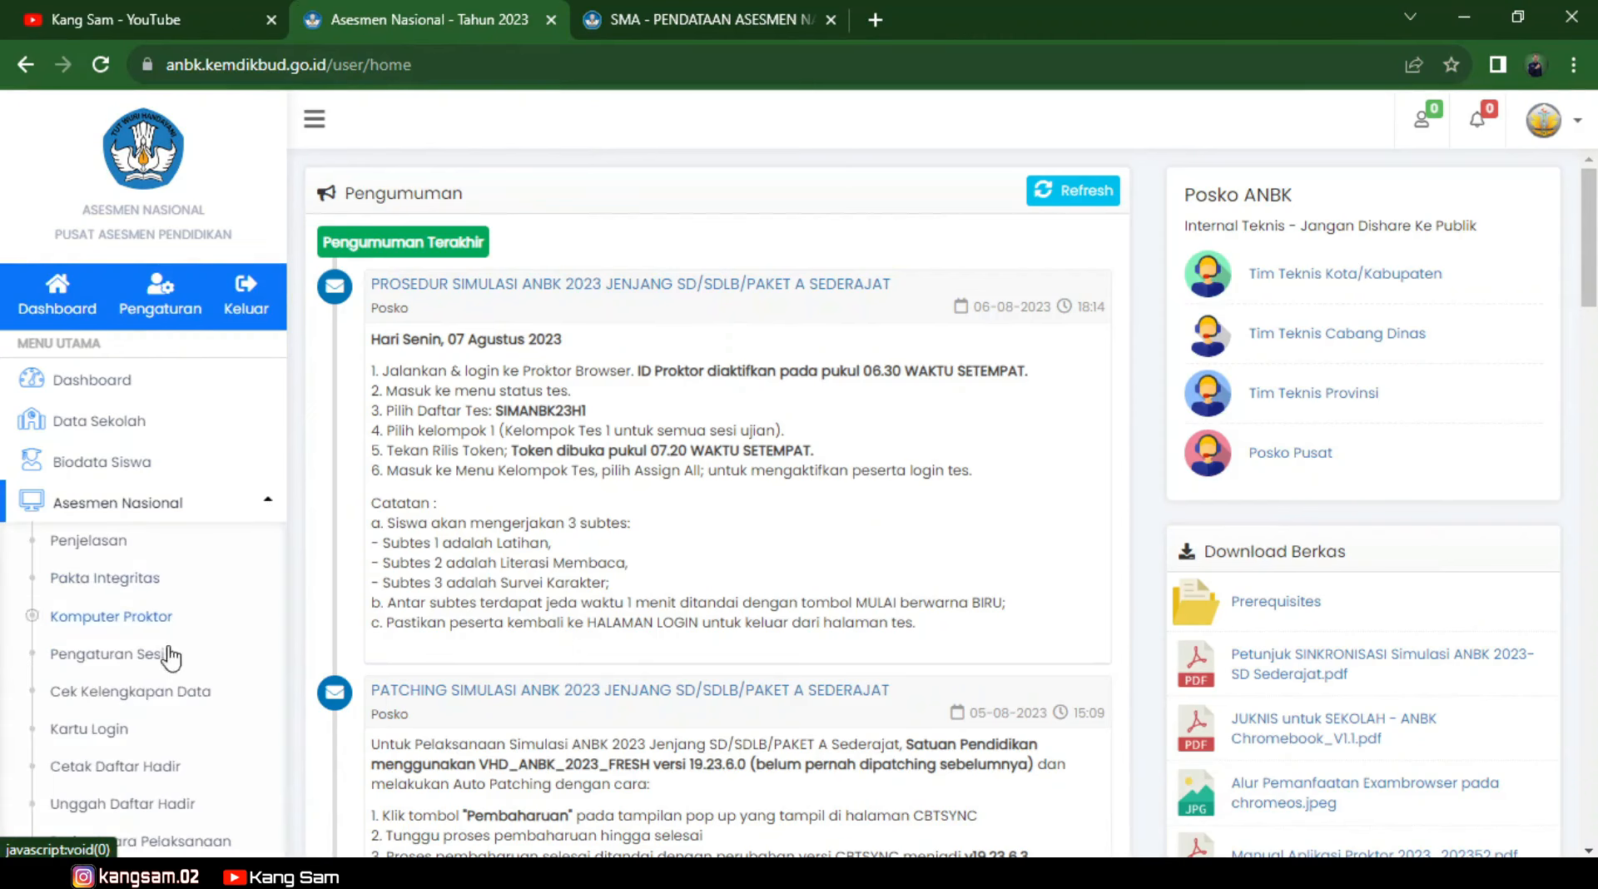
left_click(115, 657)
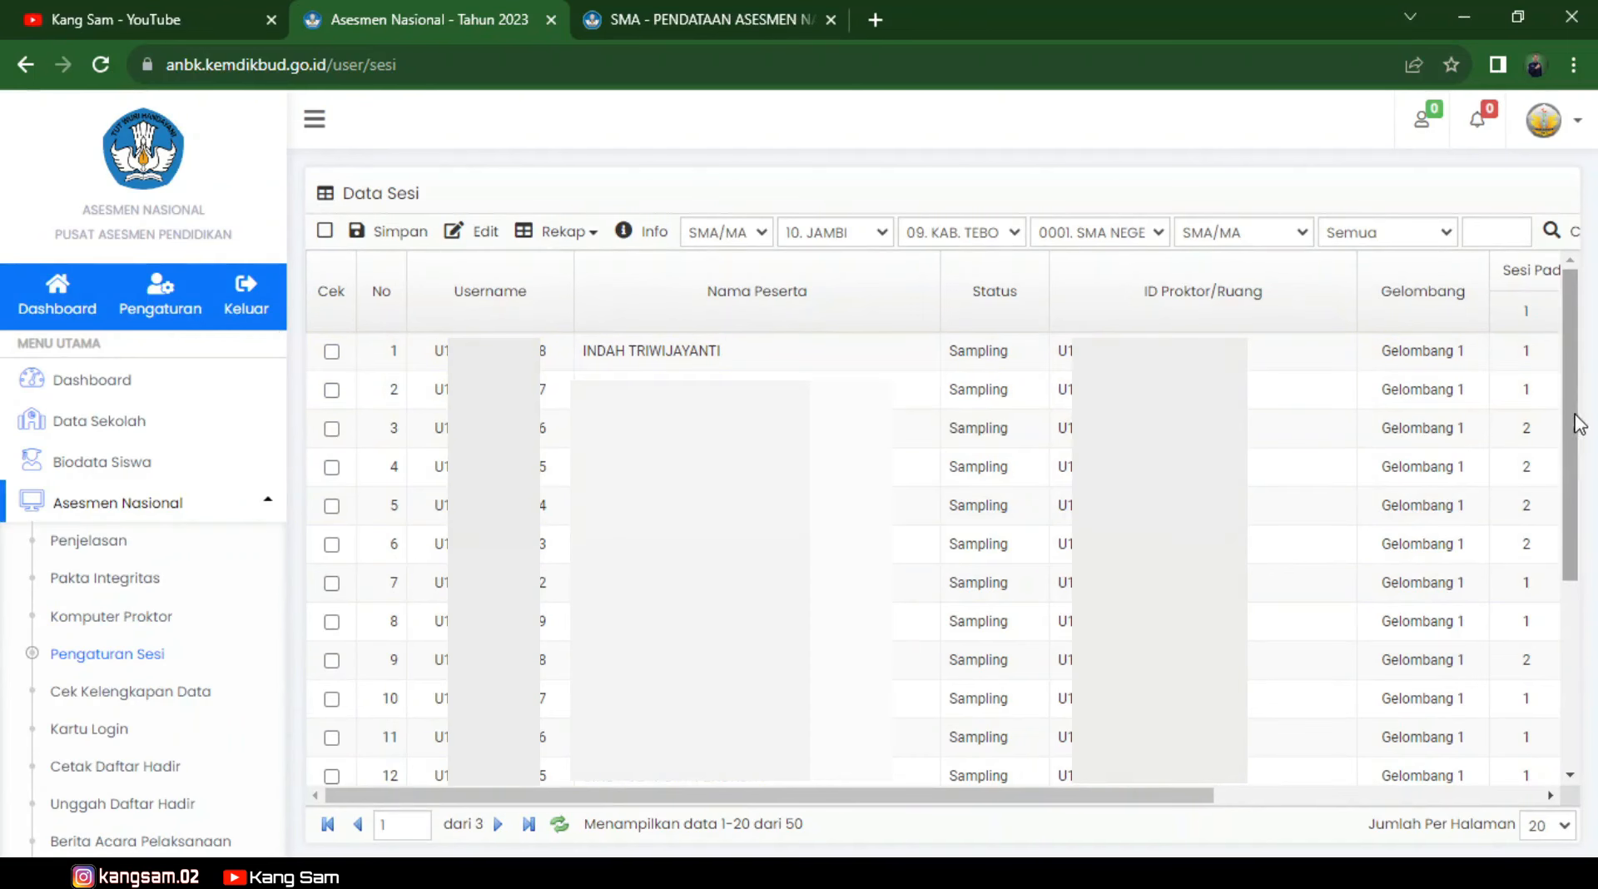
Show 50 rows per page in Data Sesi and scroll to the Cadangan rows 46–50.
left_click(1554, 824)
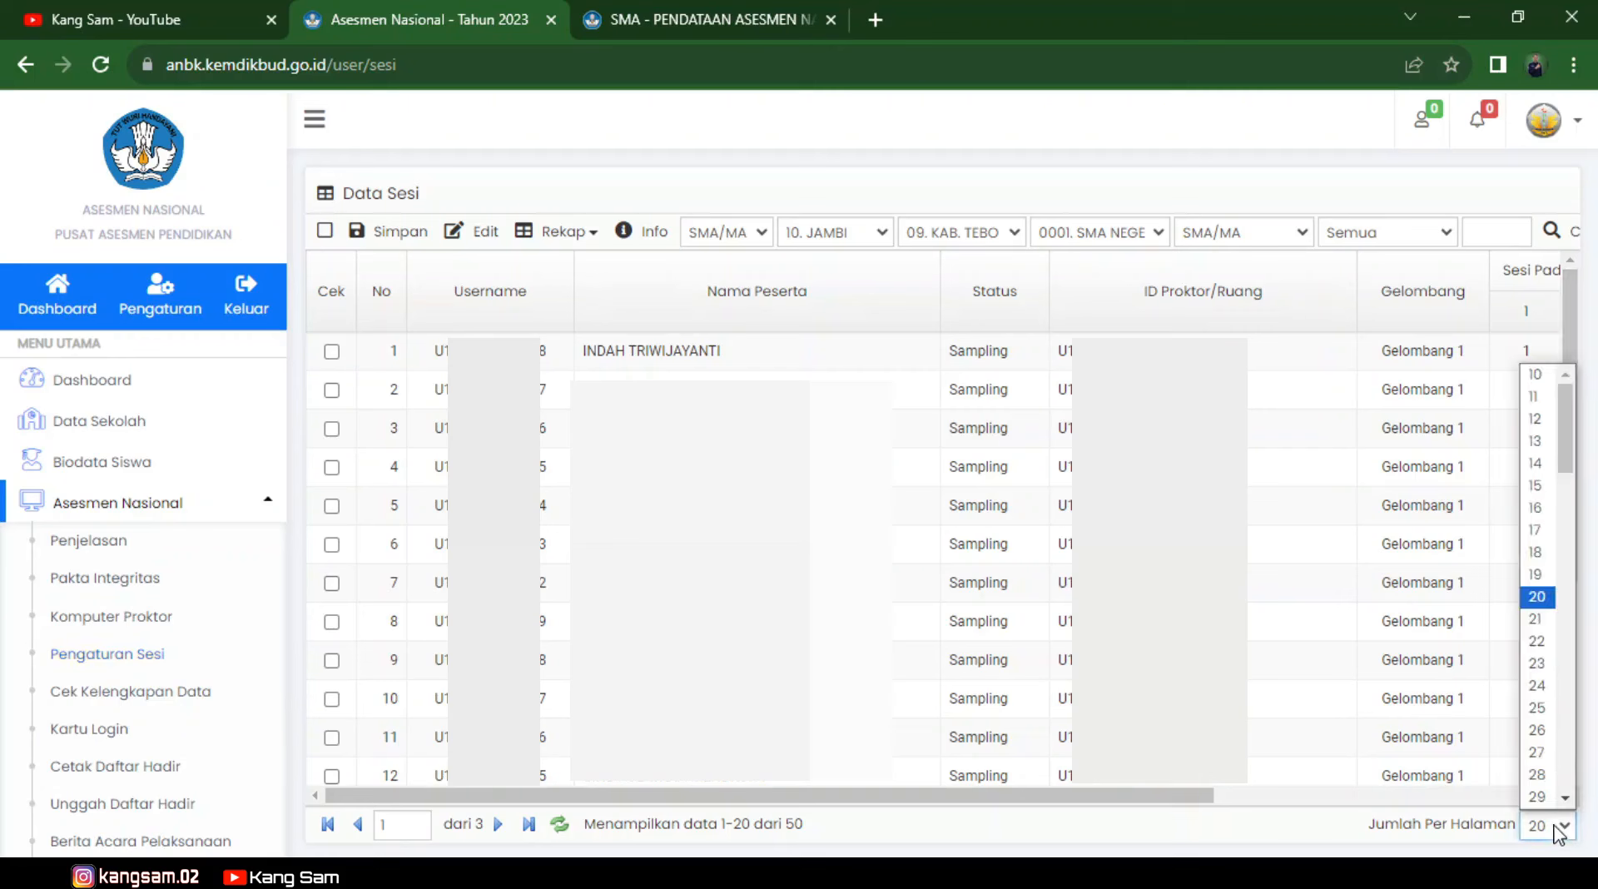
left_click_drag(1566, 462, 1571, 562)
left_click(1545, 666)
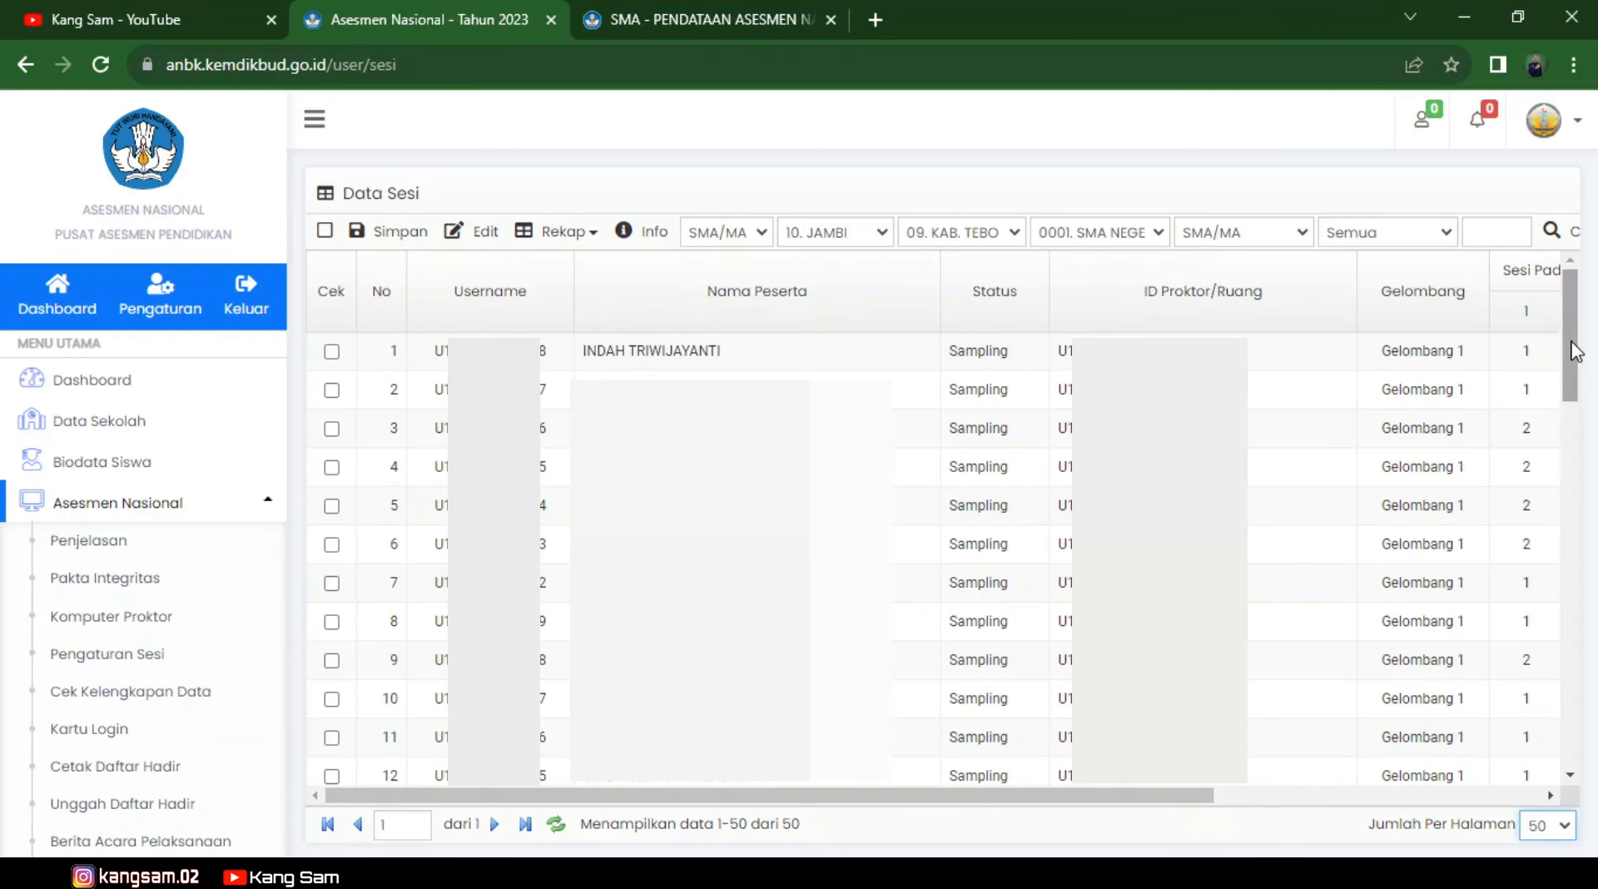
left_click_drag(1569, 349, 1569, 712)
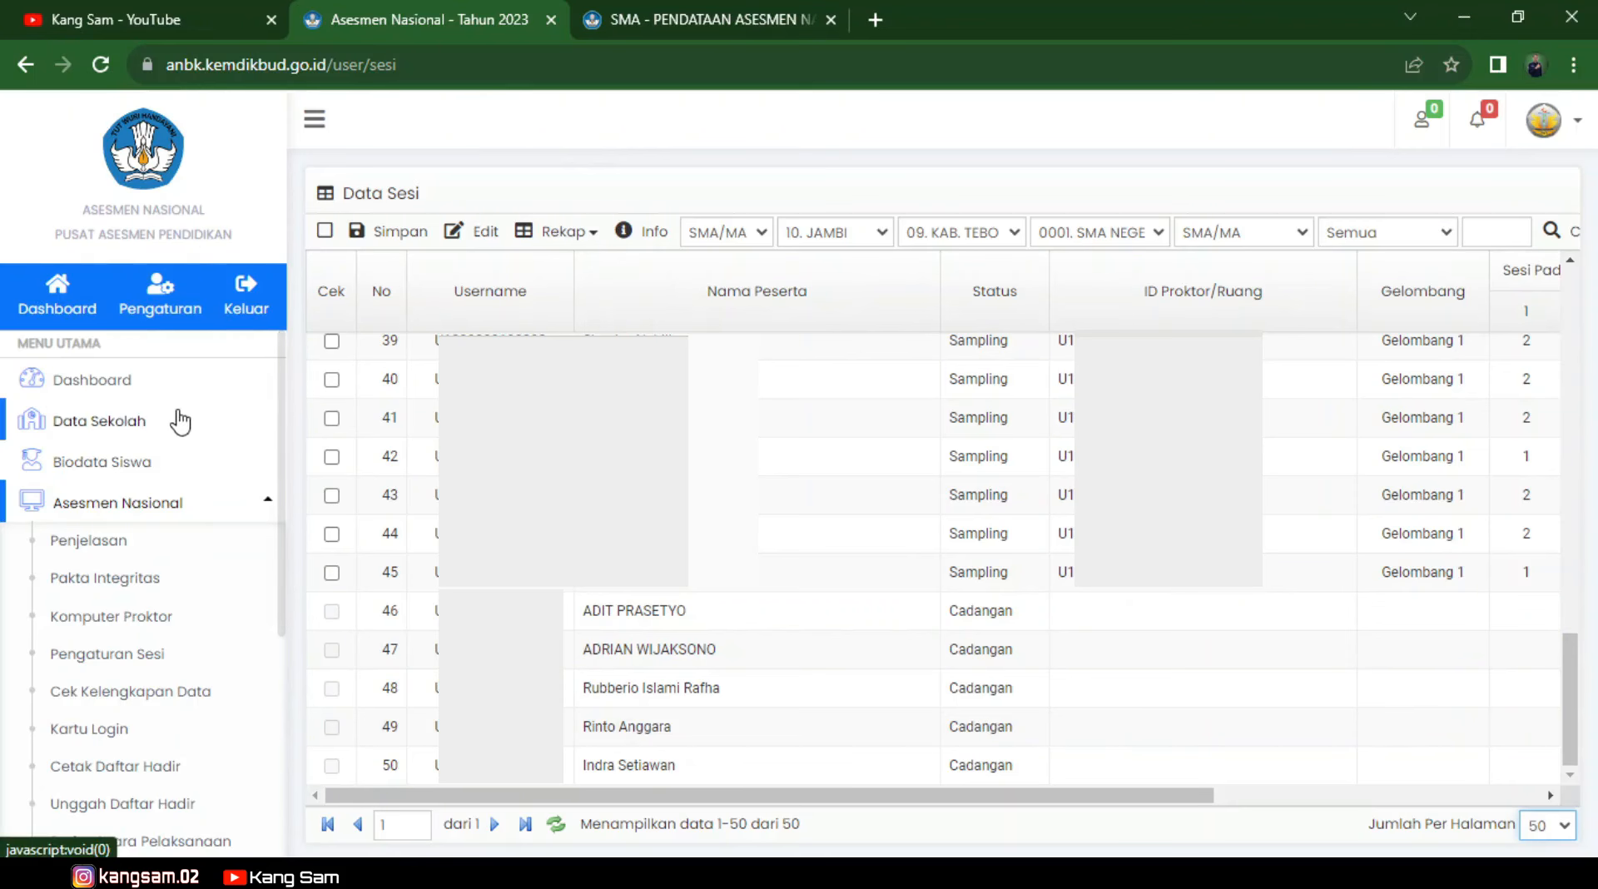
Pull participant biodata from BIO-AN on the Biodata Siswa page and acknowledge completion.
left_click(114, 466)
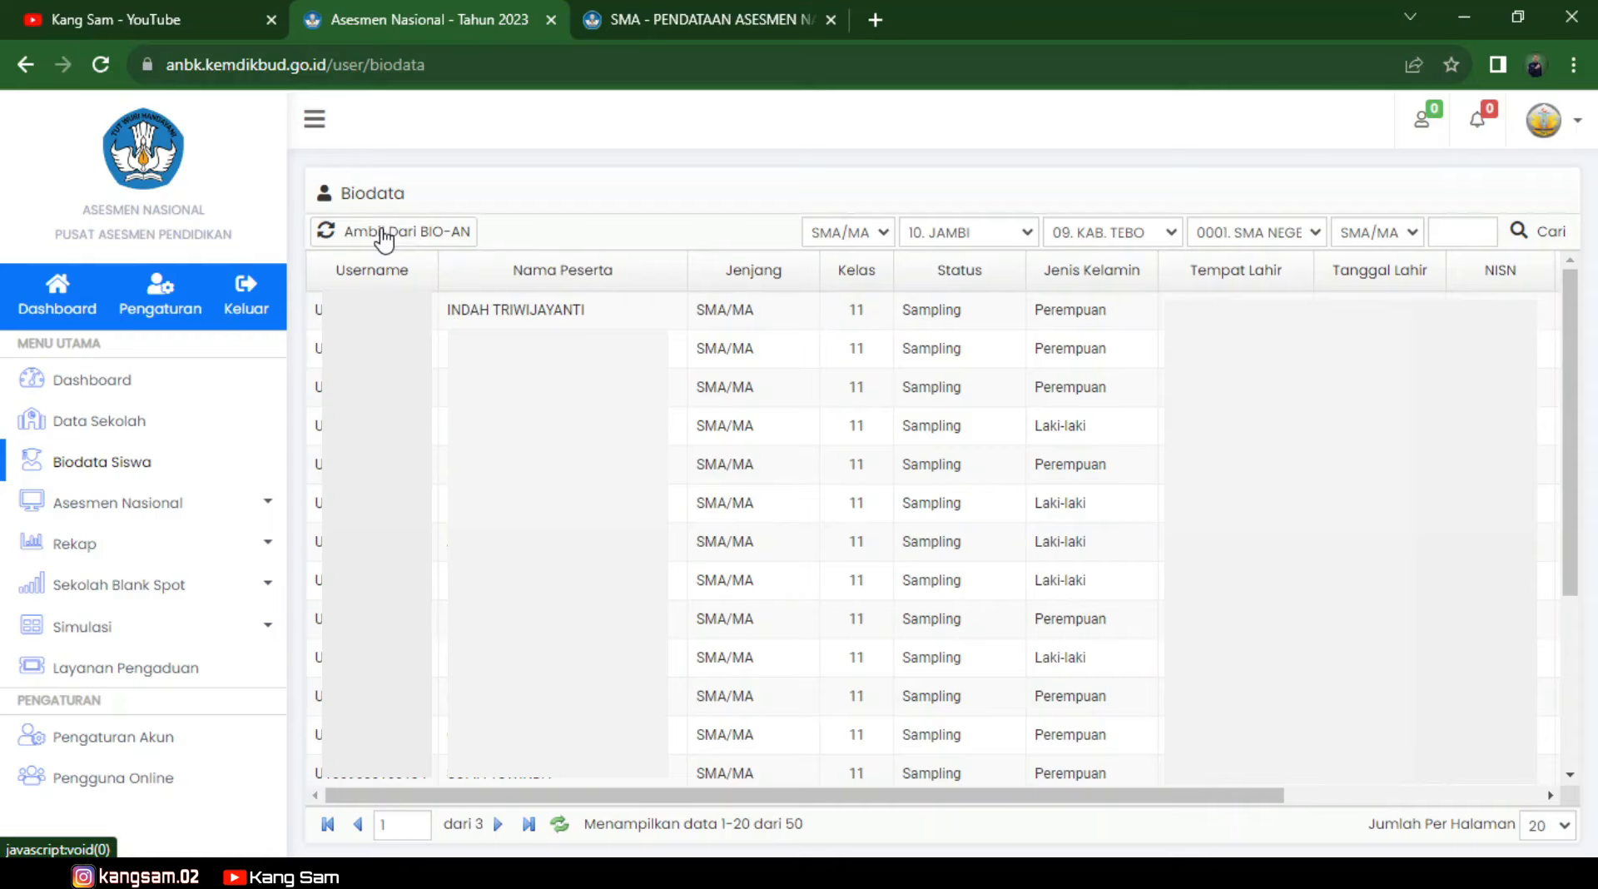
left_click(384, 235)
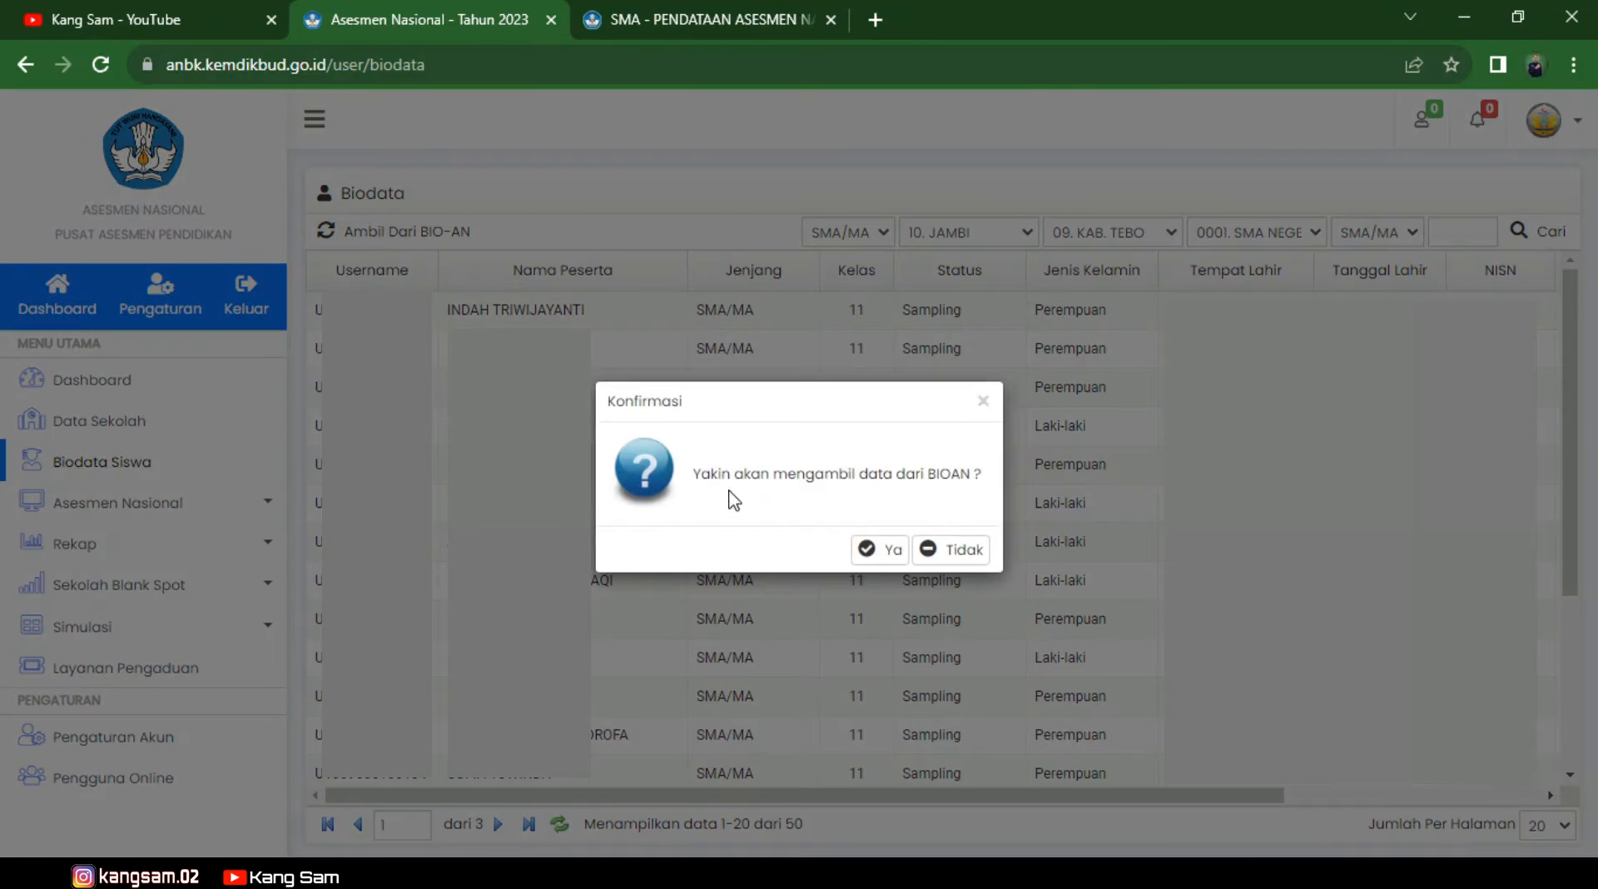
left_click(886, 550)
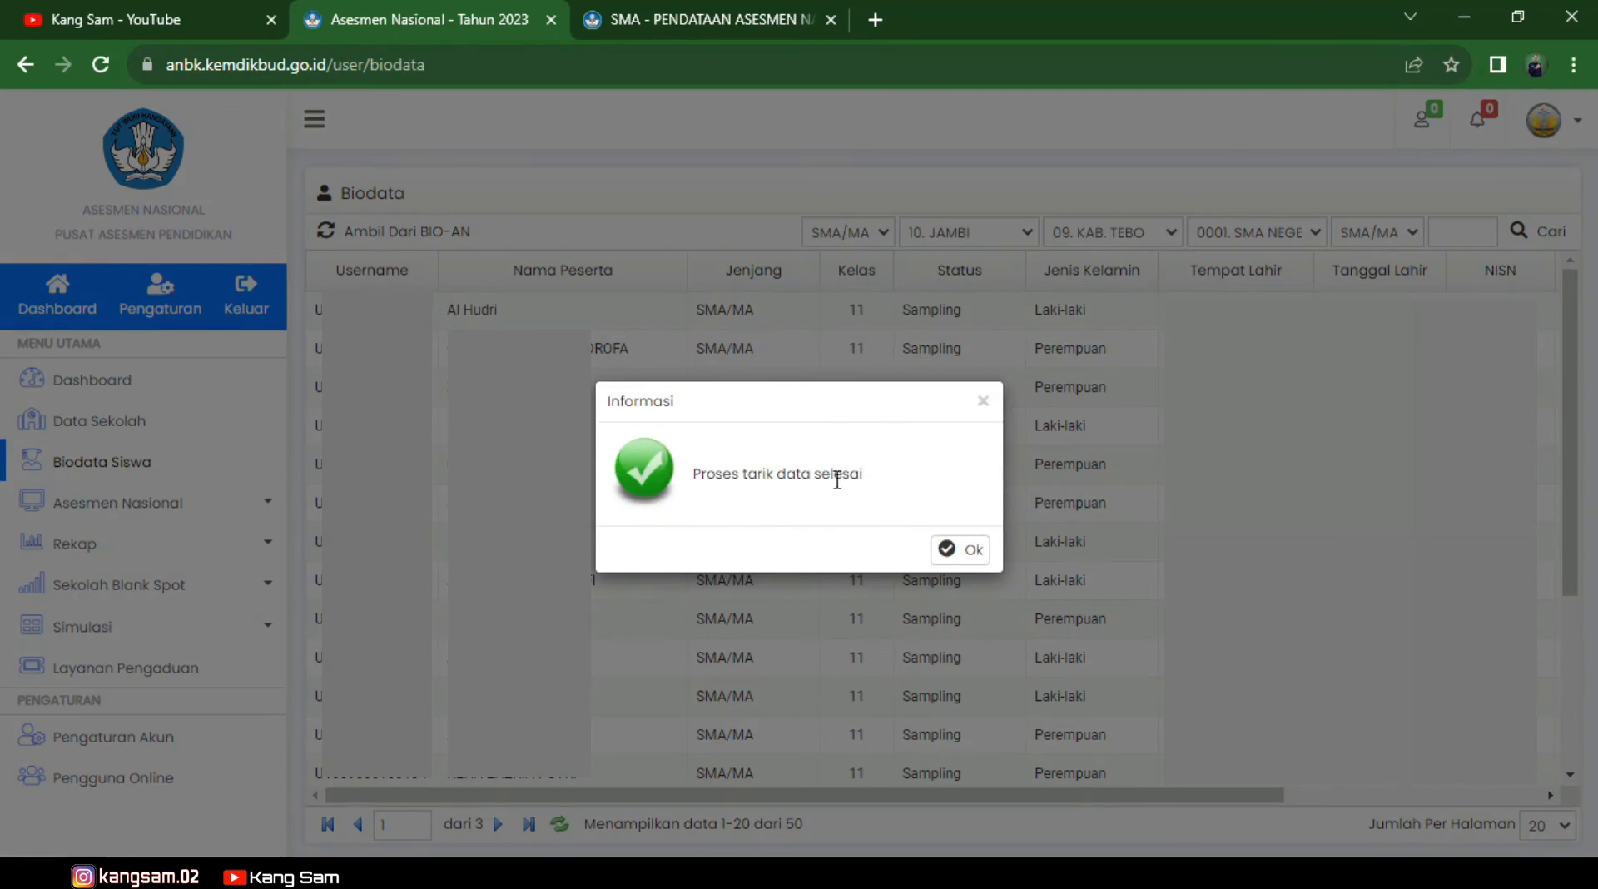
left_click(961, 551)
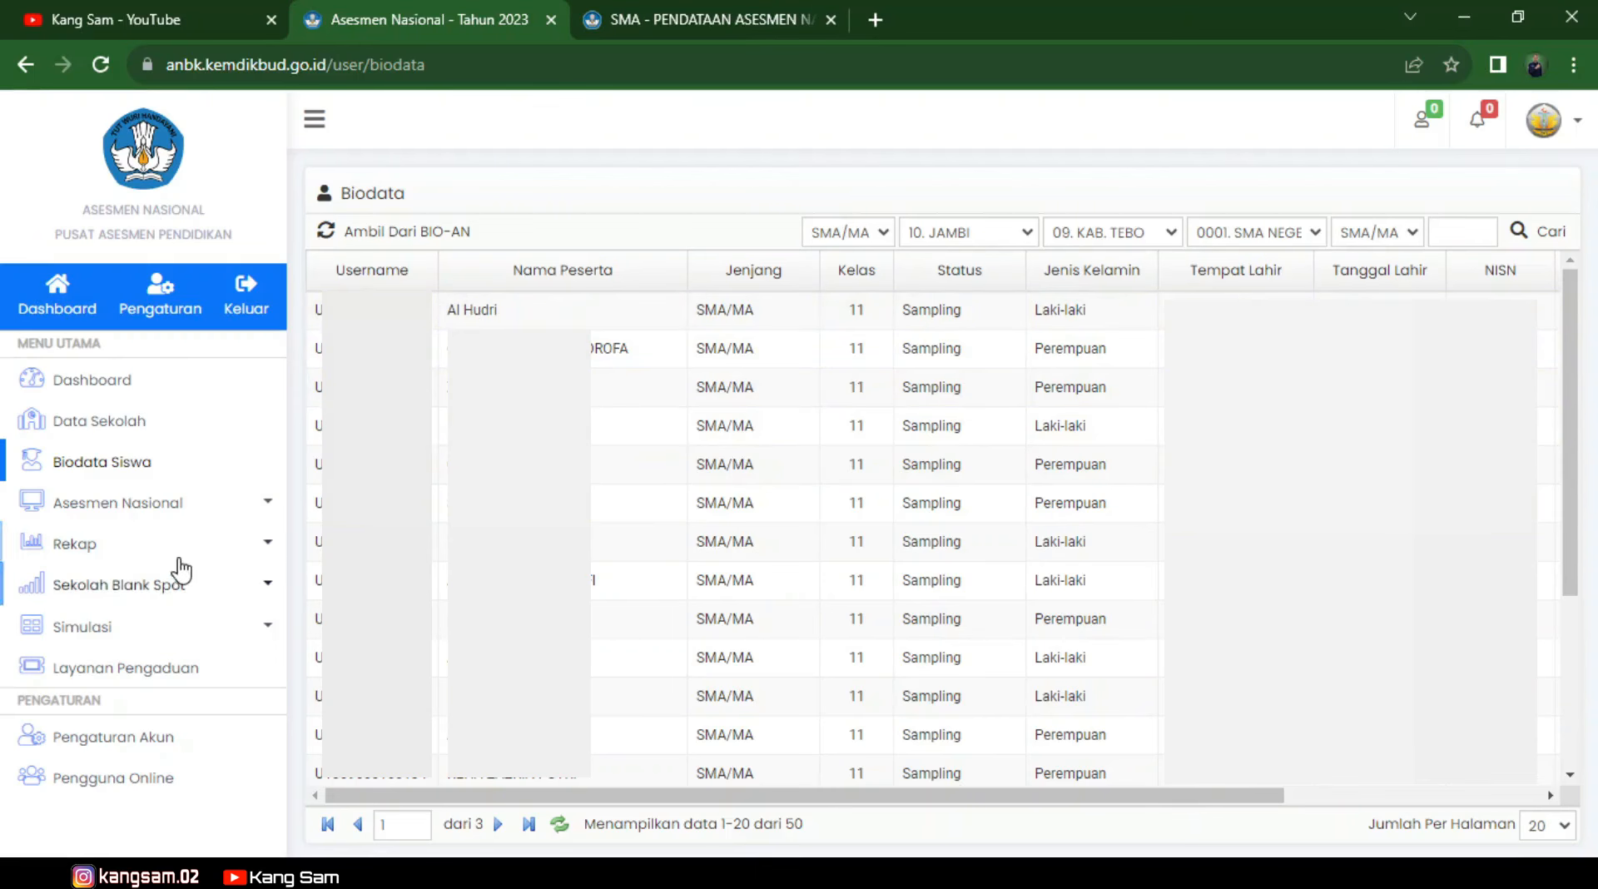
left_click(260, 503)
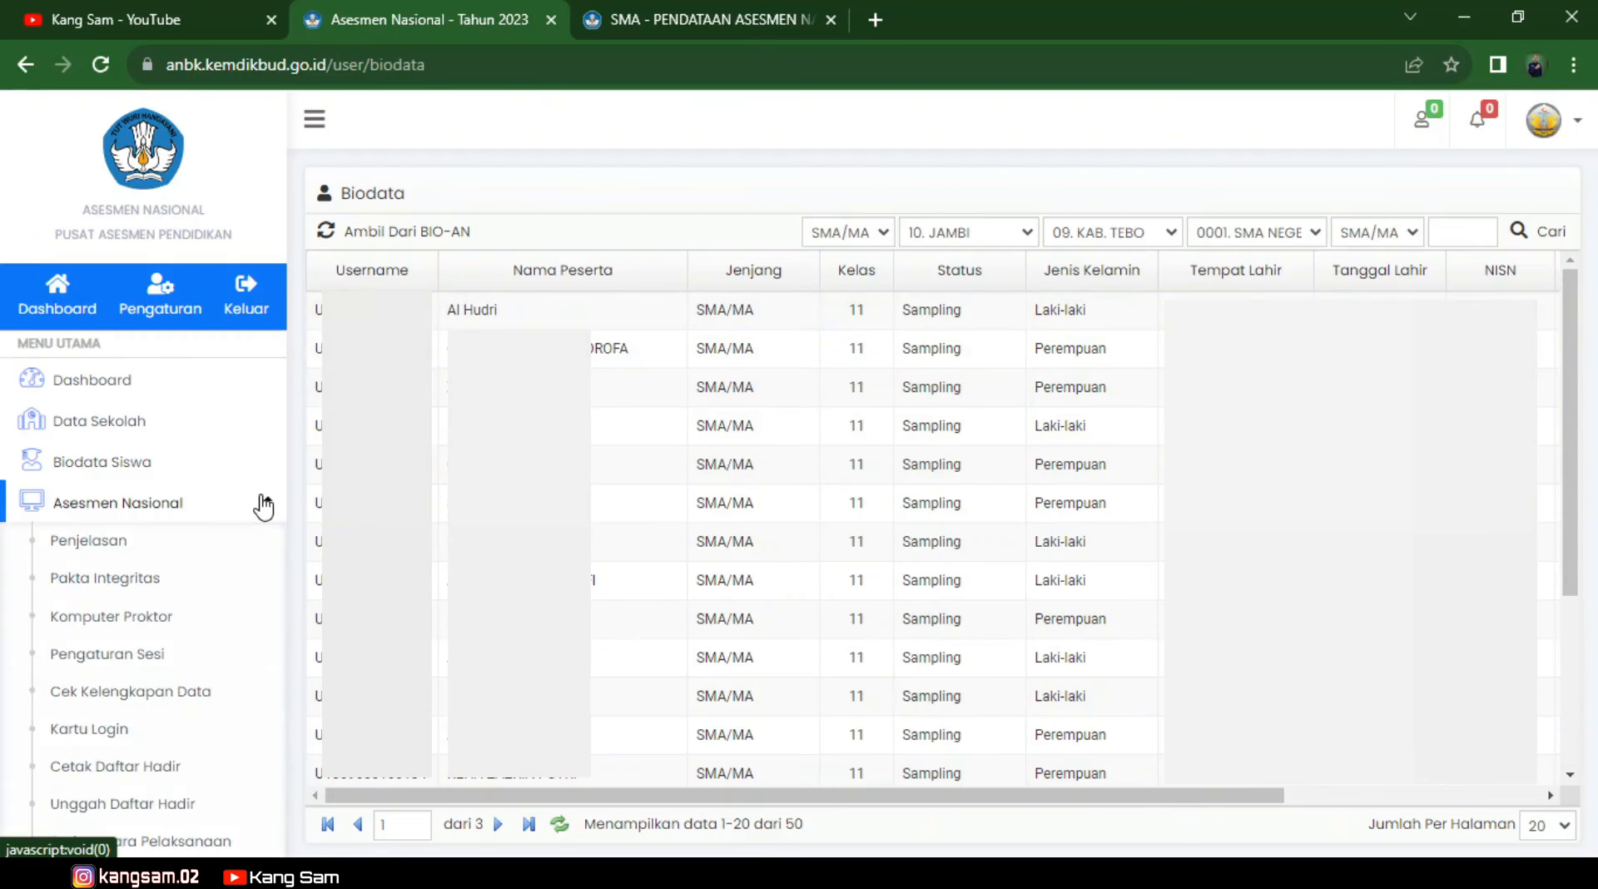
Review the session columns in Pengaturan Sesi, then open the Cek Kelengkapan Data check.
left_click(113, 656)
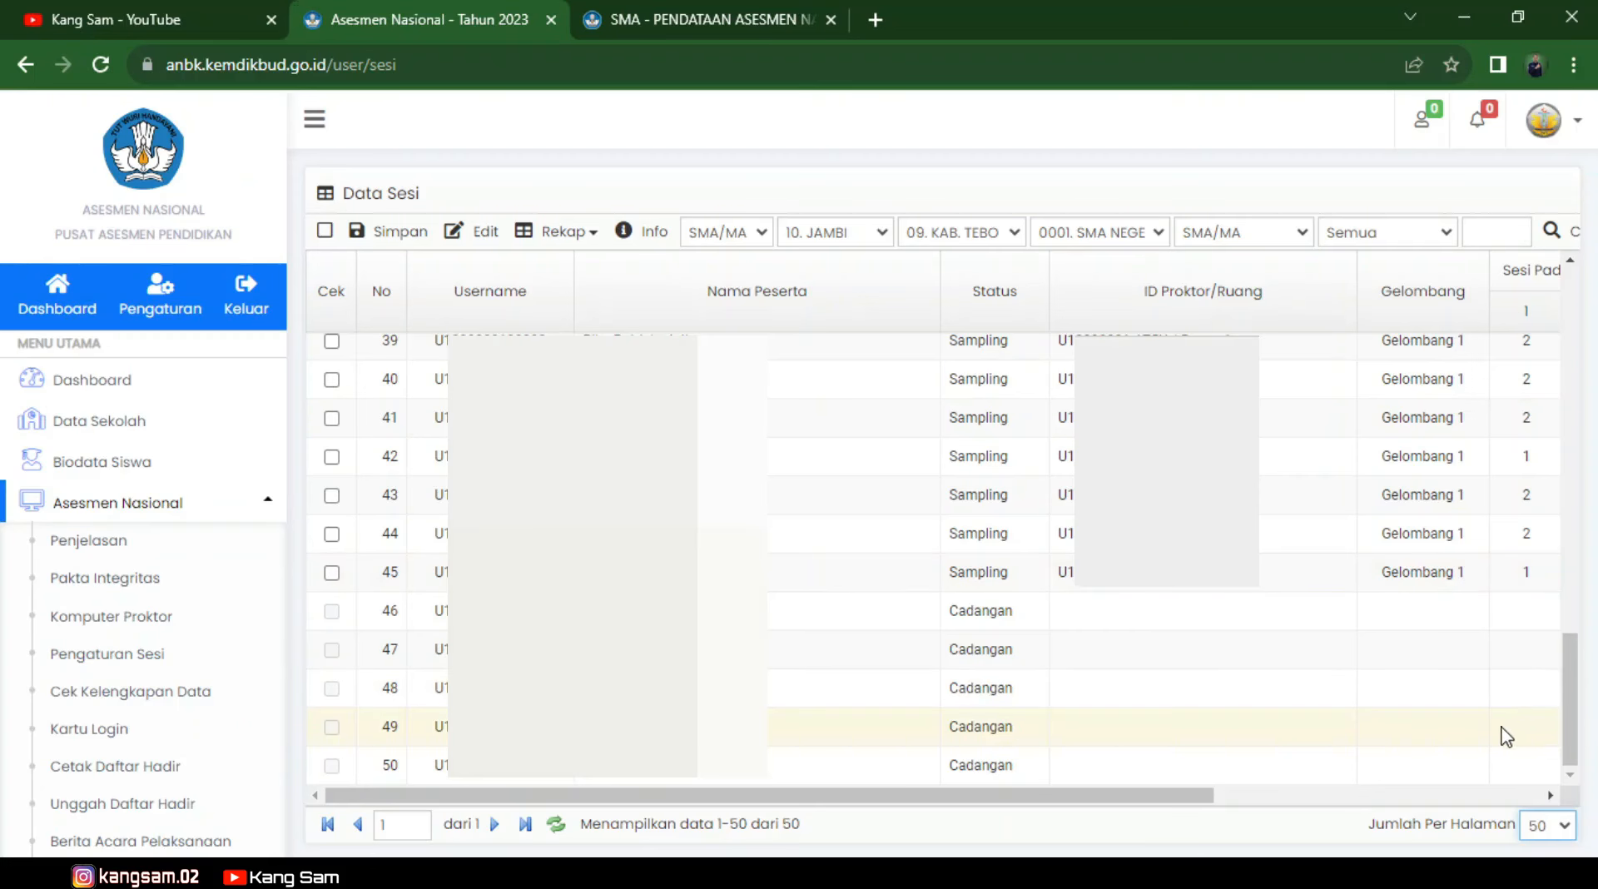
scroll(1498, 732, "up", 15)
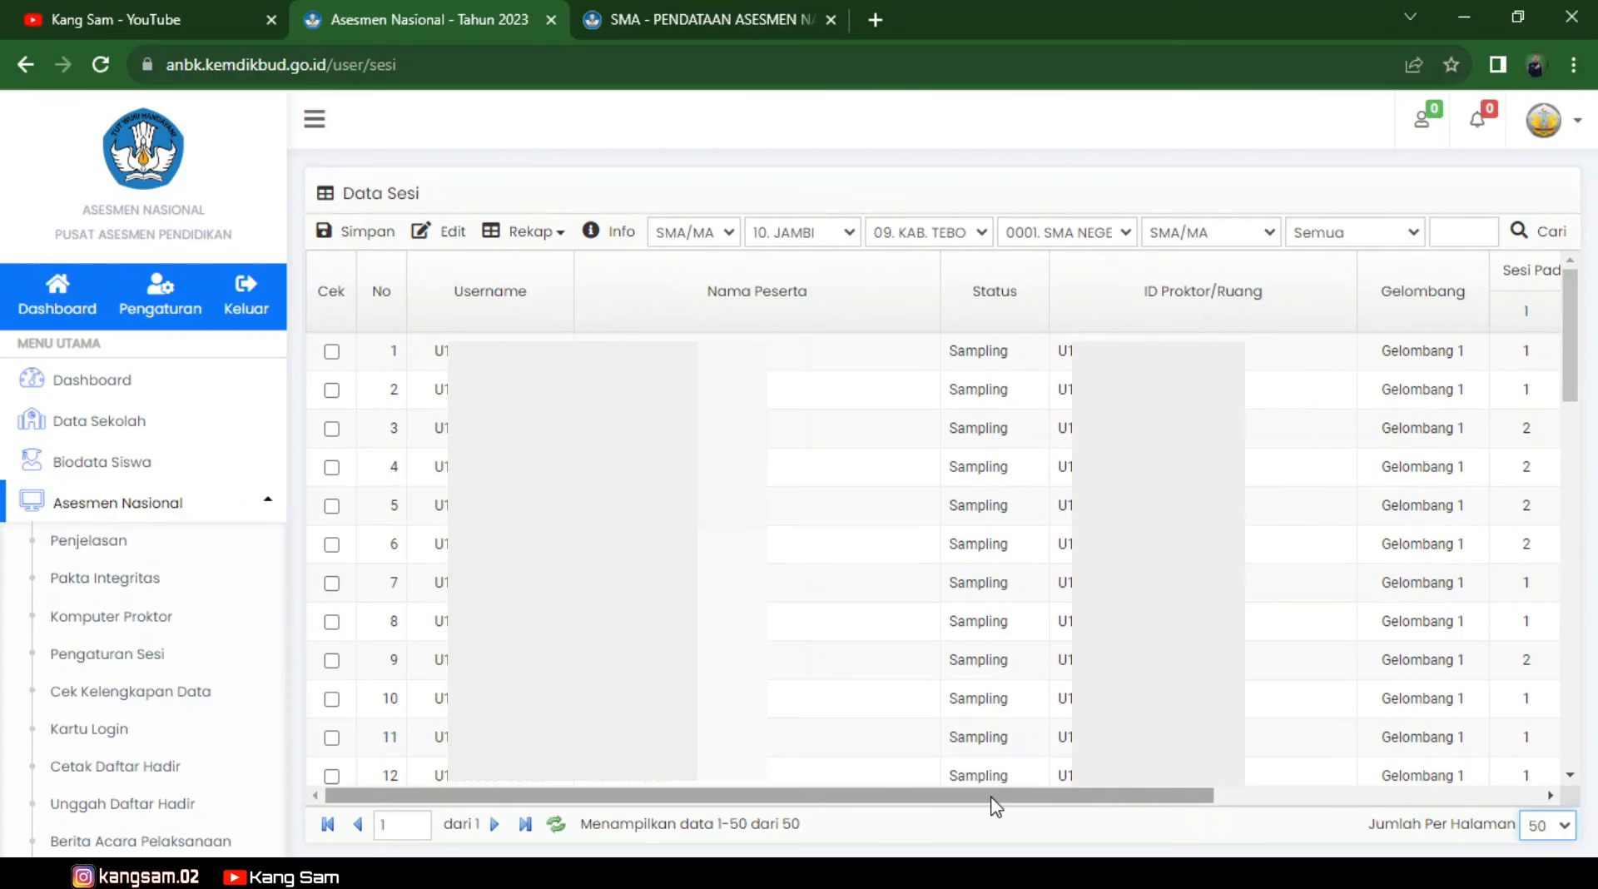
left_click_drag(985, 803, 1312, 800)
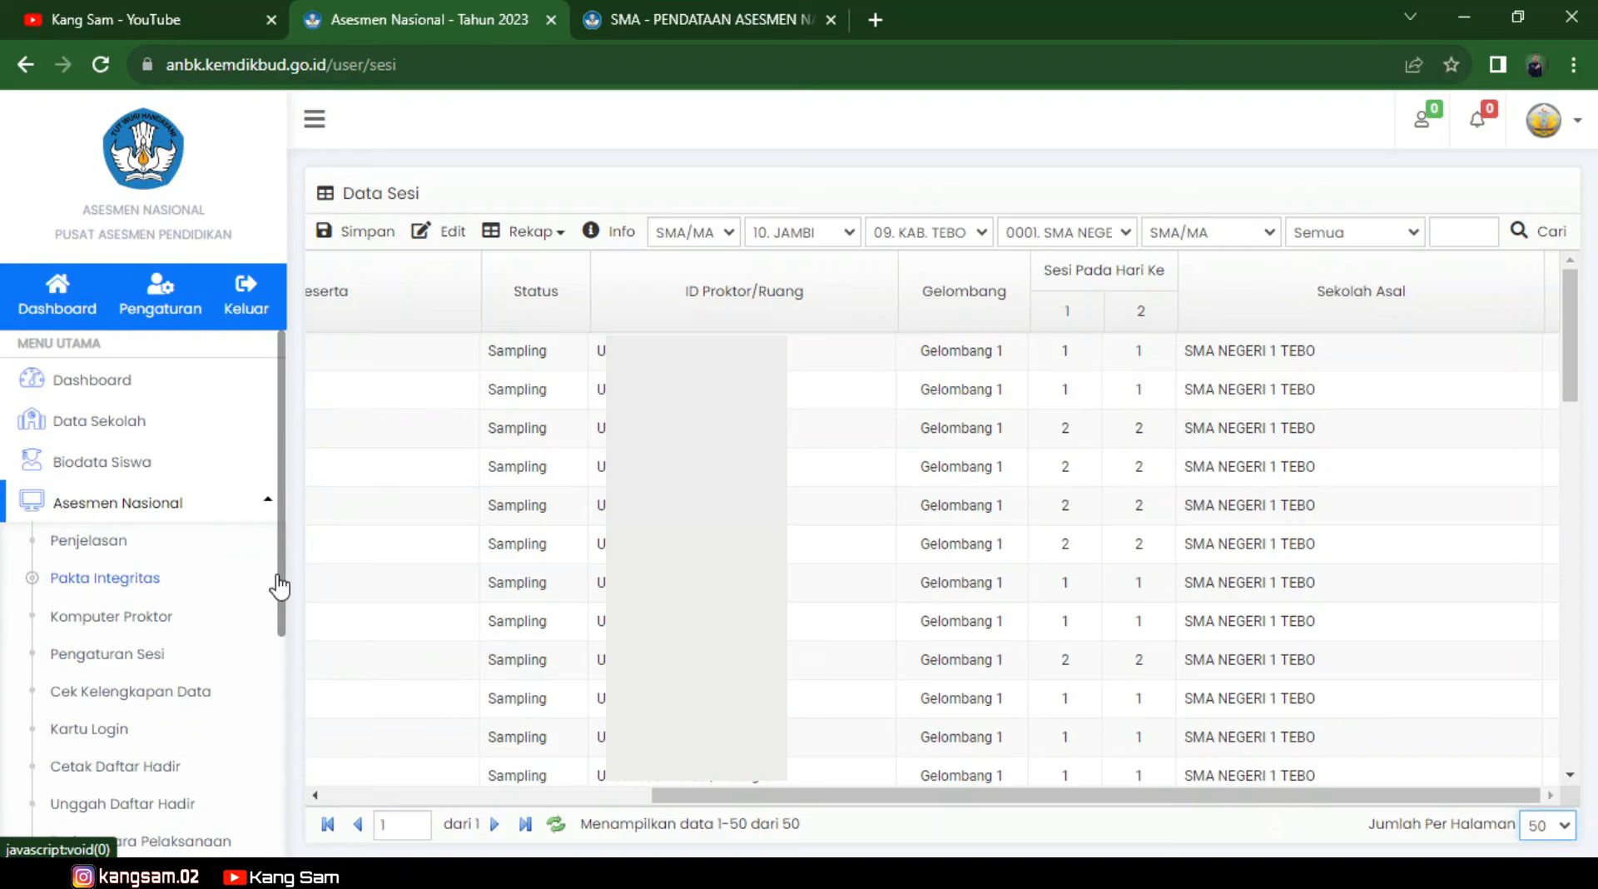
scroll(278, 582, "down", 1)
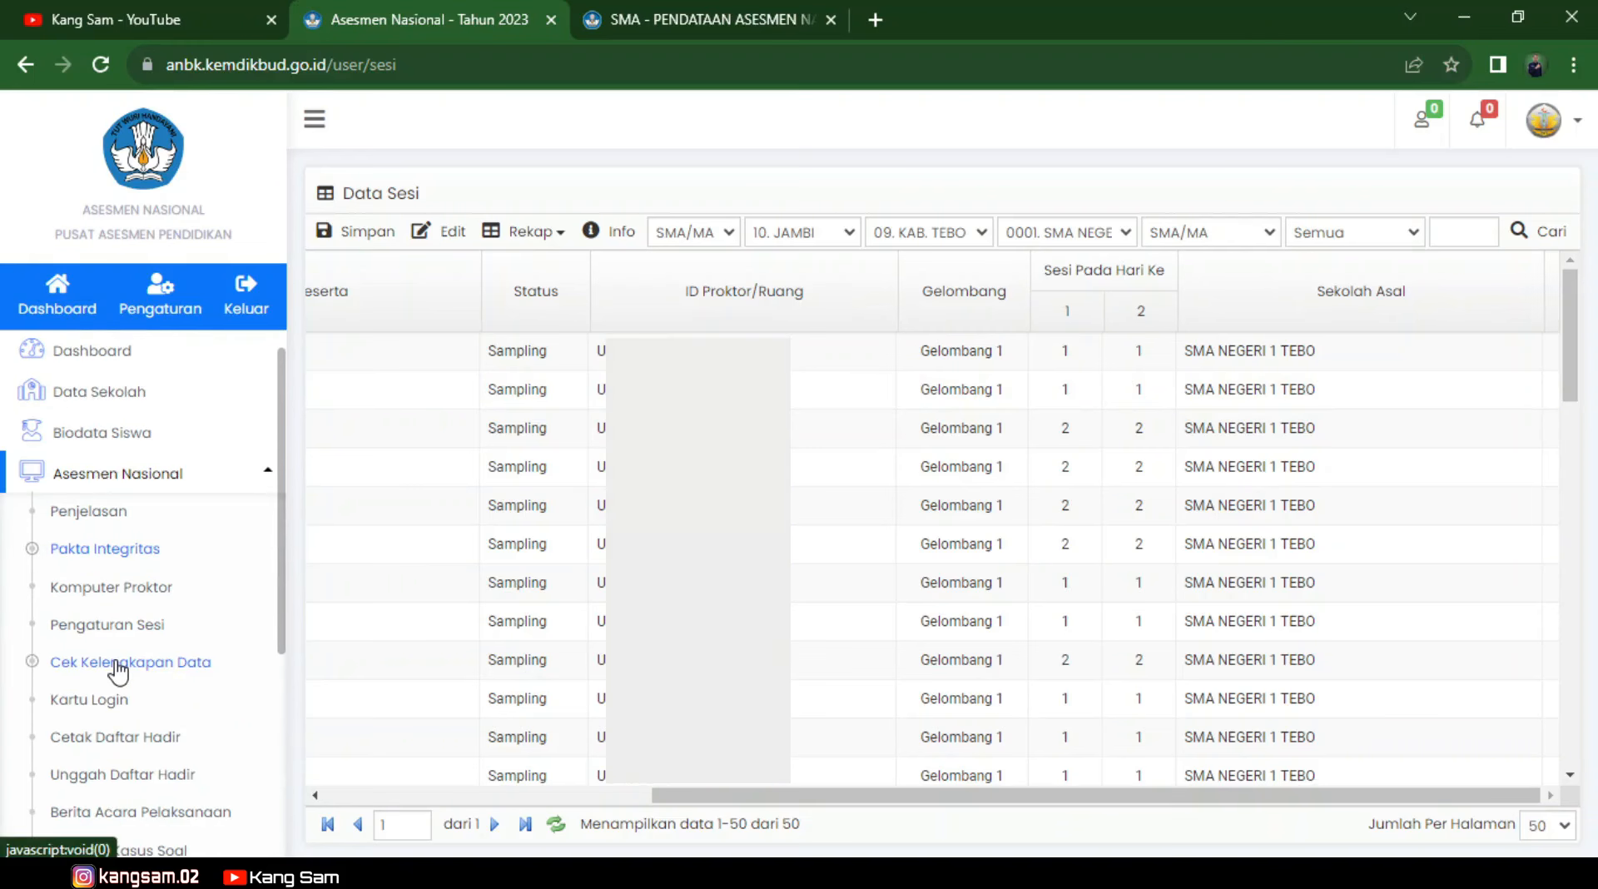
left_click(119, 666)
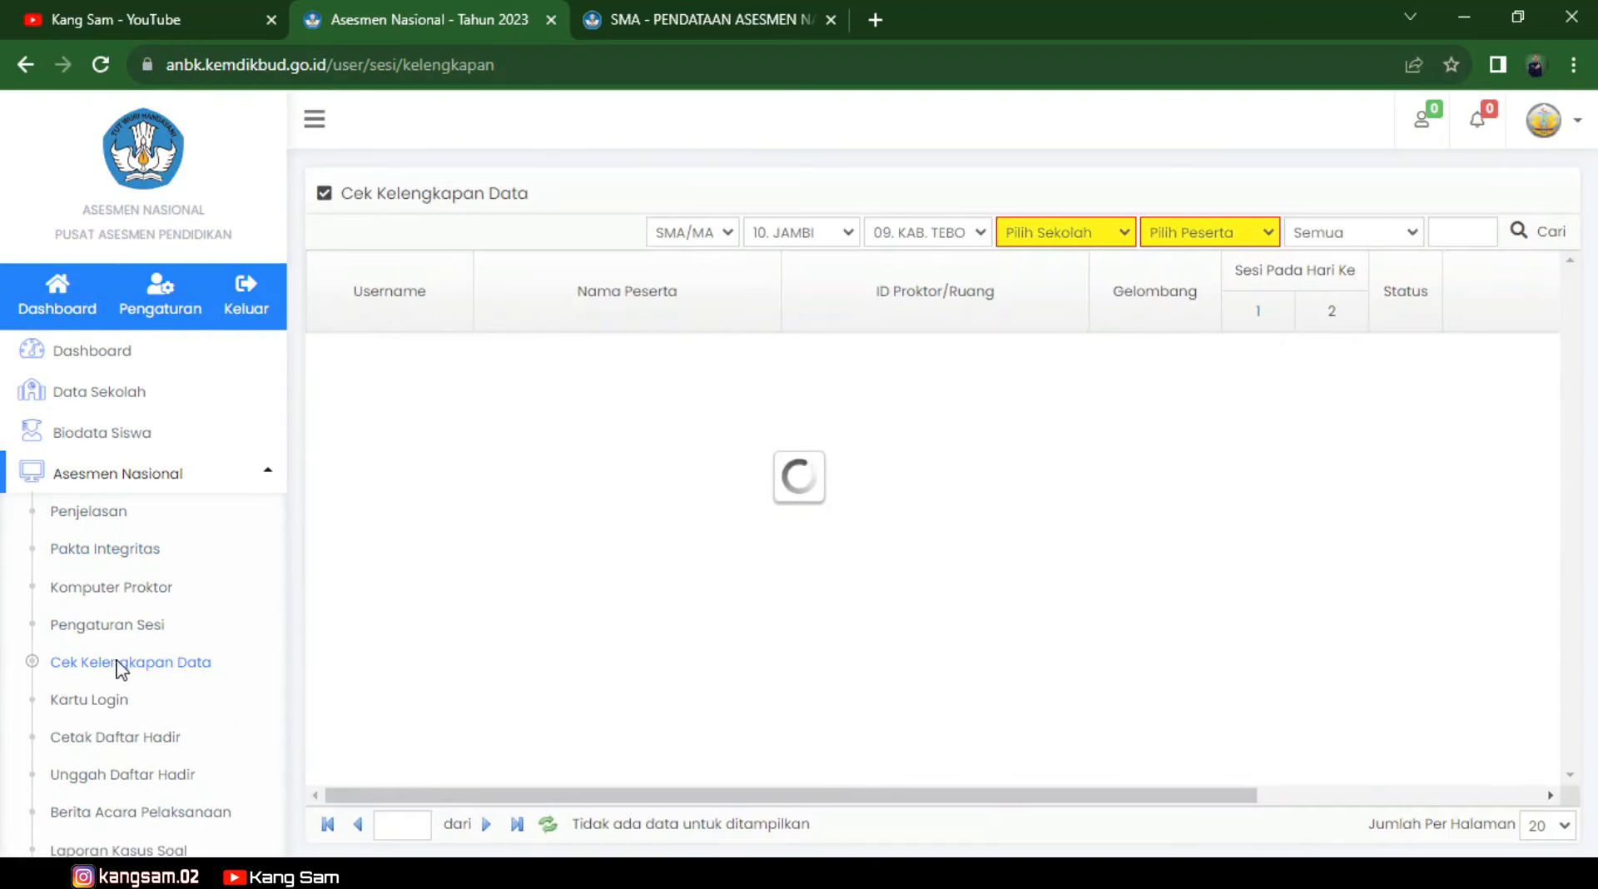